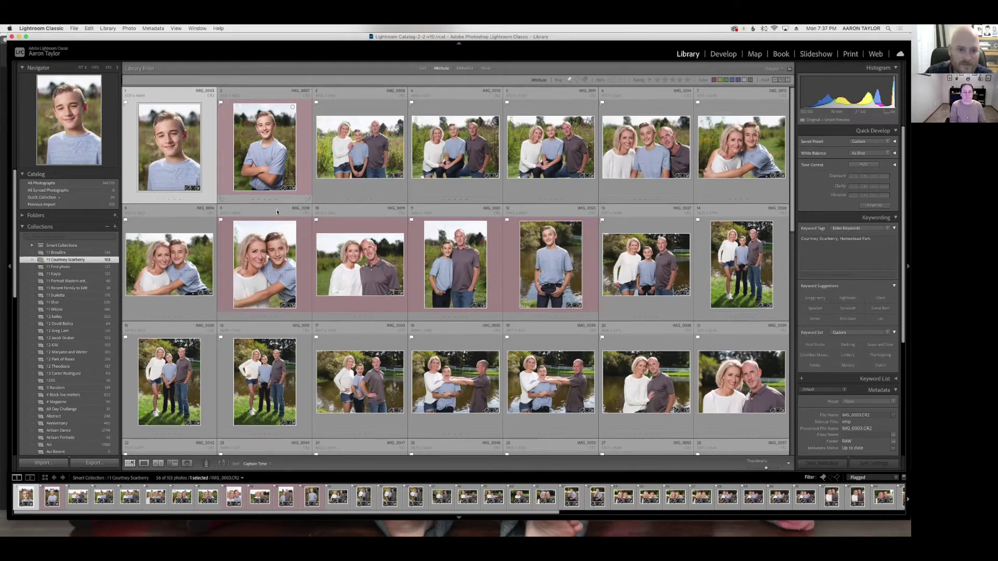
Open the first red-labelled photo in the collection, the boy with crossed arms, in the Develop module.
scroll(275, 223, "down", 3)
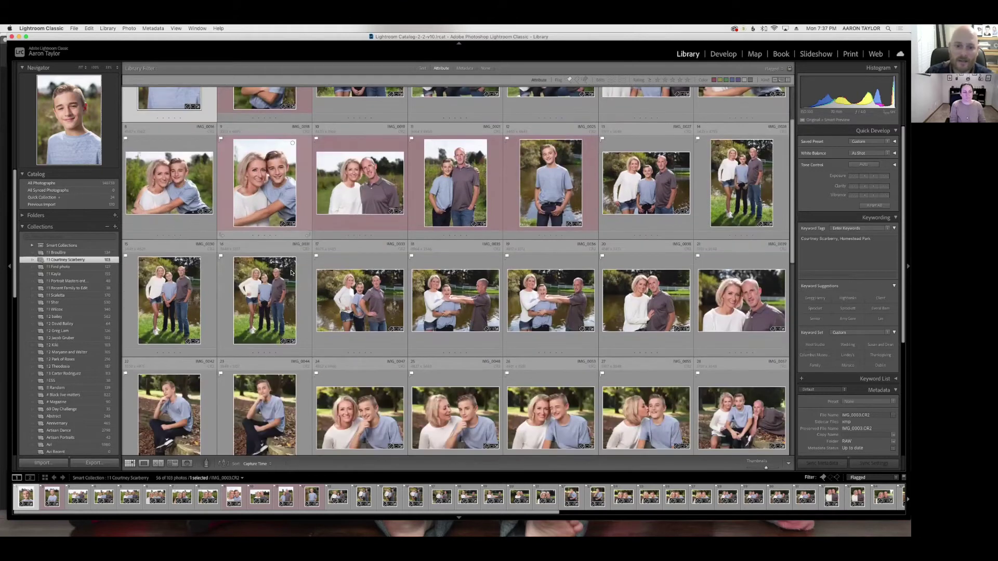
scroll(290, 273, "down", 3)
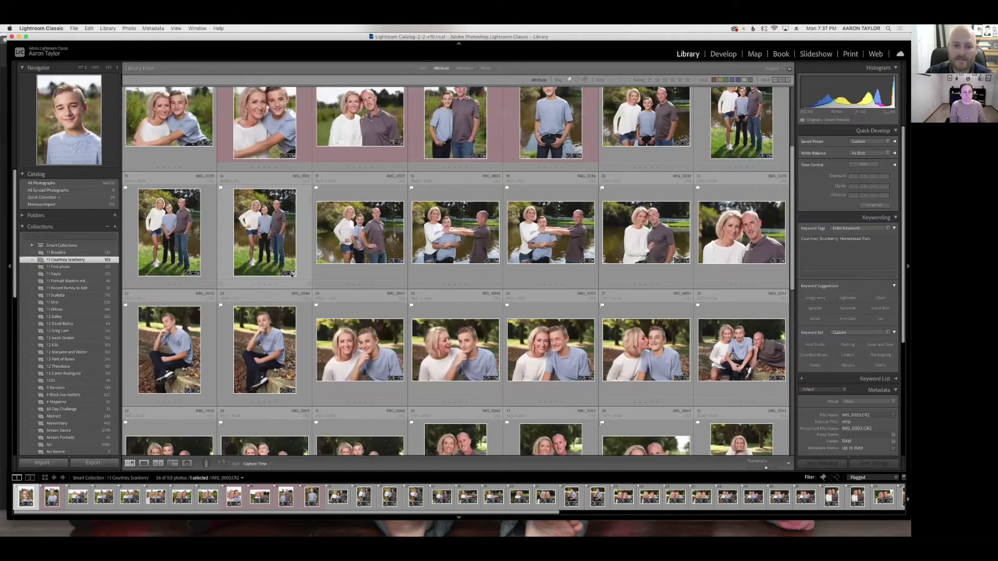
scroll(290, 275, "down", 10)
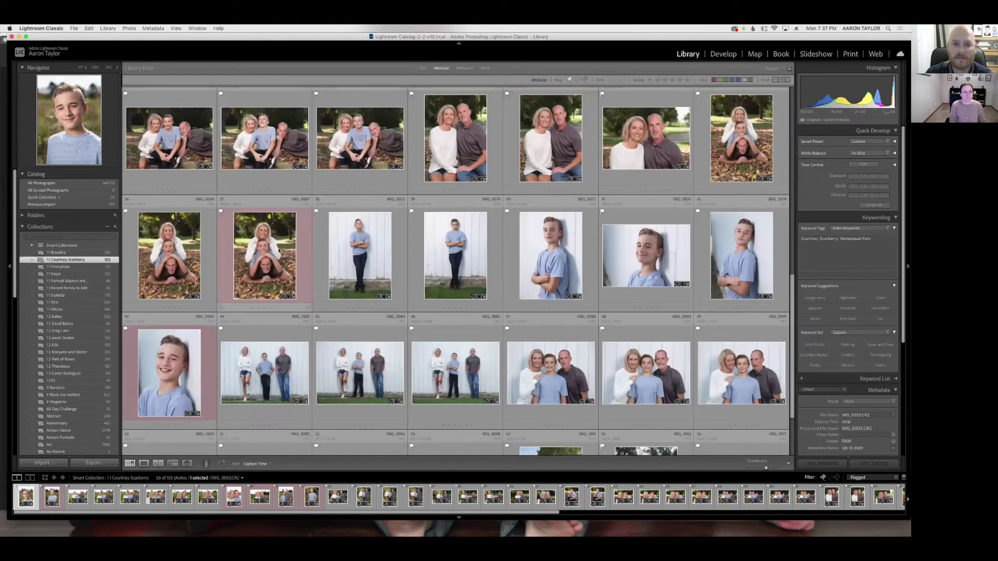
scroll(275, 248, "up", 15)
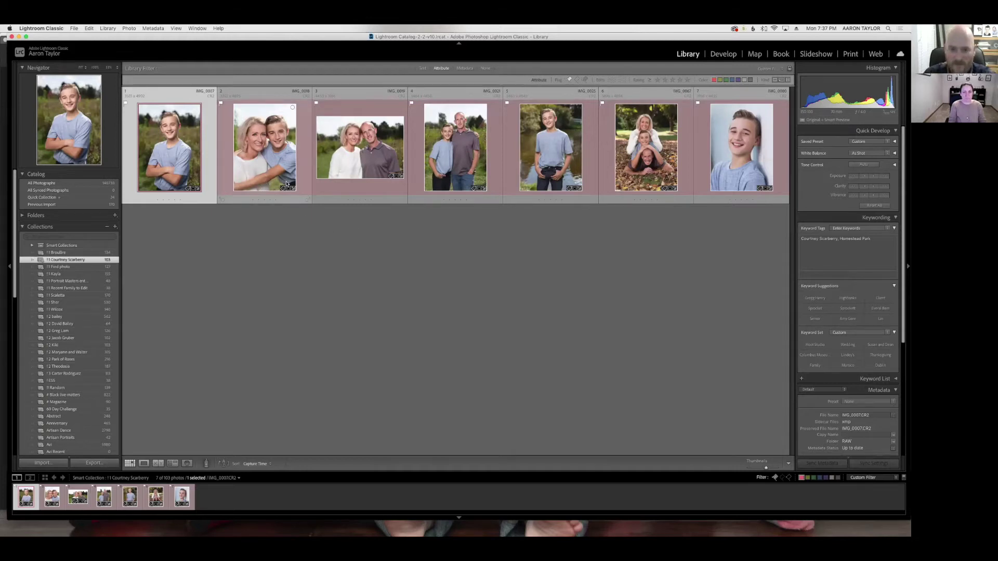
key("e")
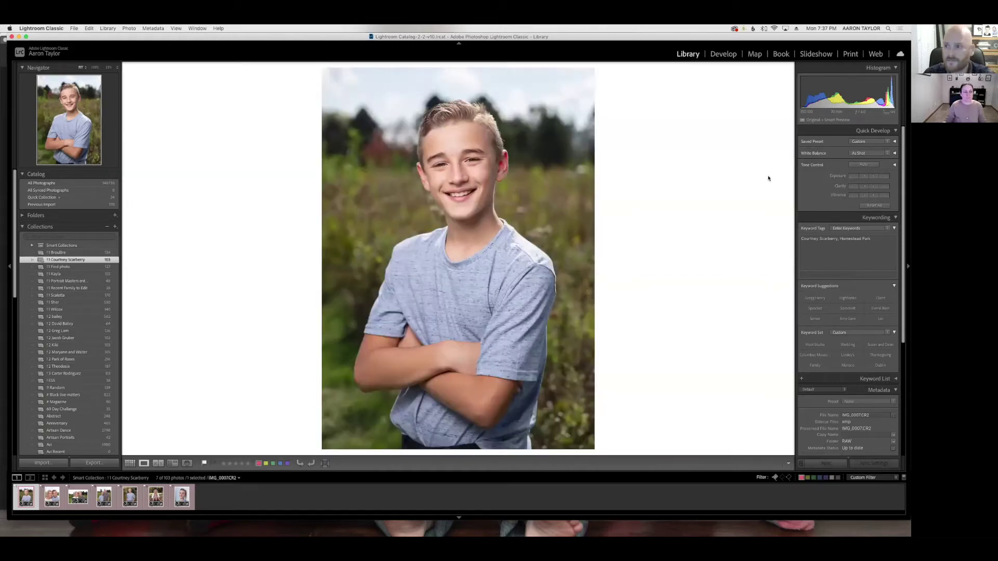
left_click(723, 54)
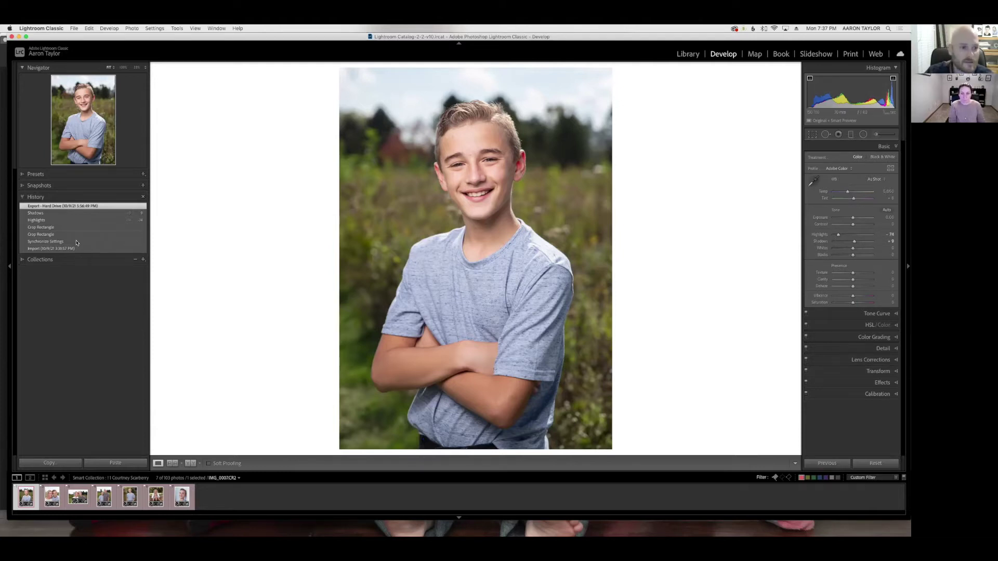
Compare the photo's history states from the crop through the Highlights and Shadows adjustments to the export.
left_click(47, 227)
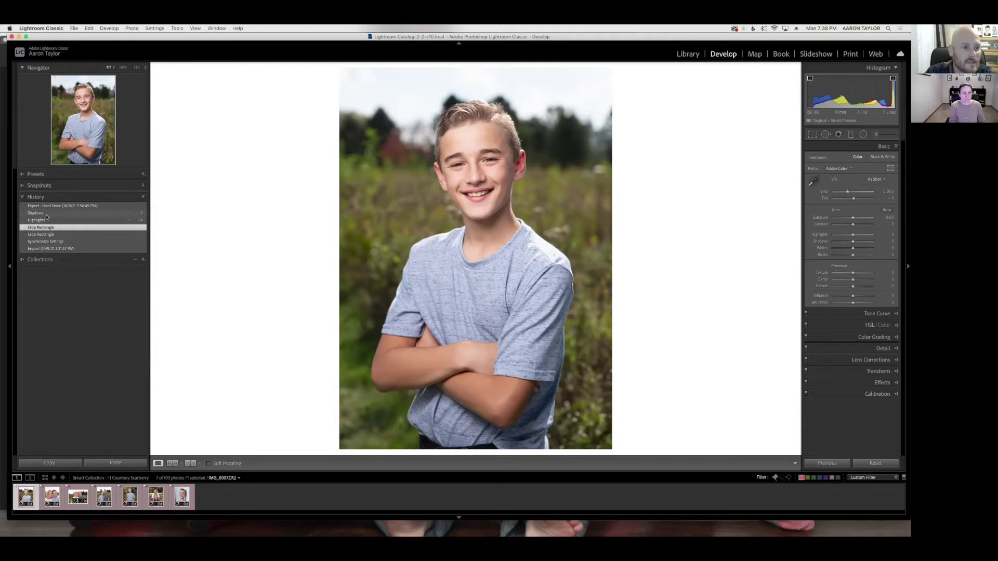
left_click(47, 221)
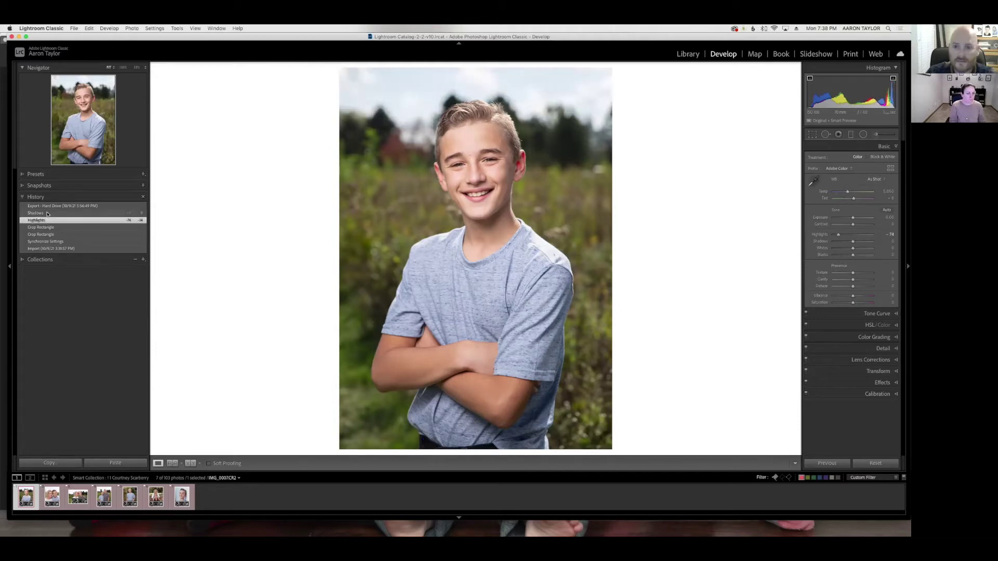
left_click(48, 214)
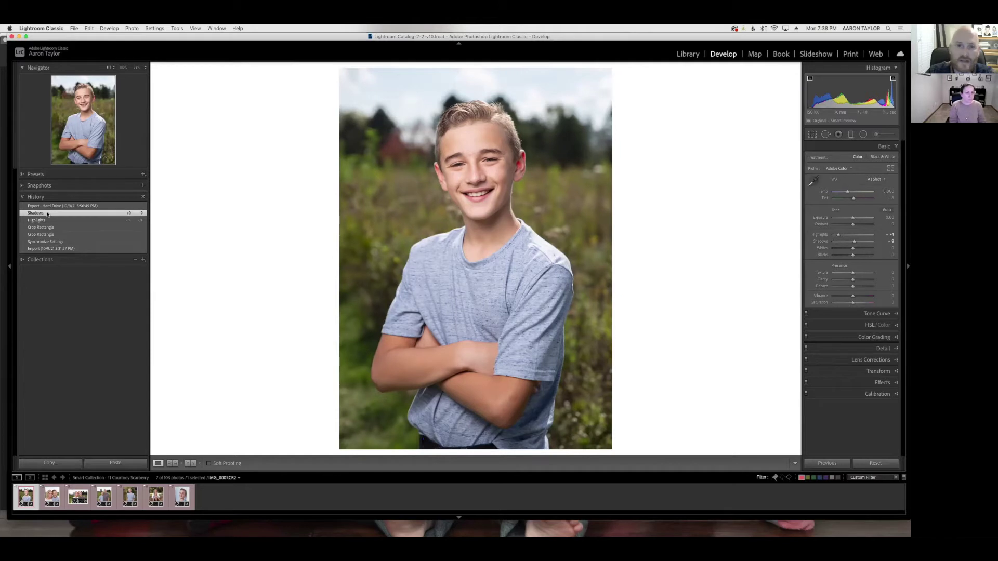
left_click(48, 206)
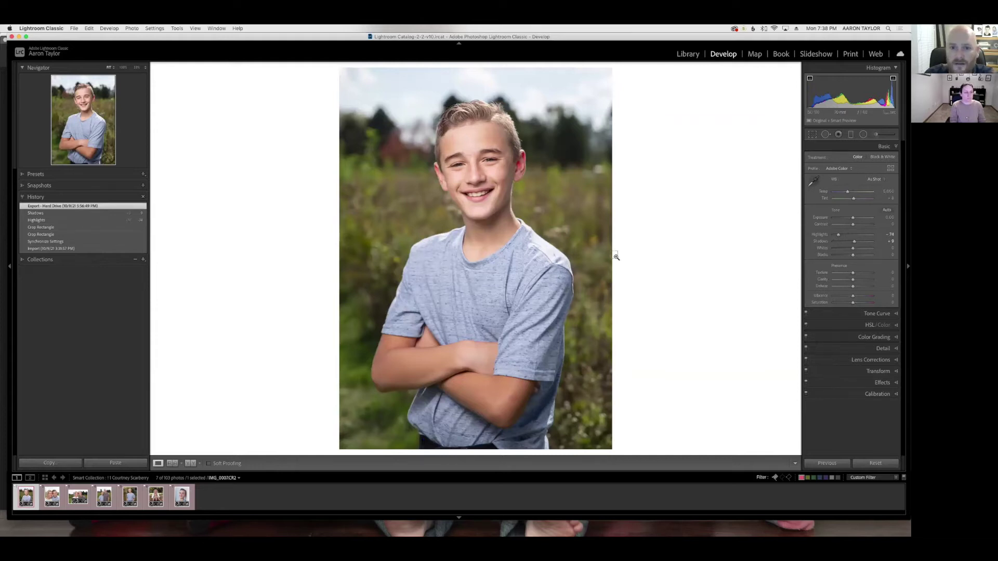
Examine the boy's face, skin and teeth close up, then return to the whole portrait.
key("super+equal")
key("super+equal")
key("super+equal")
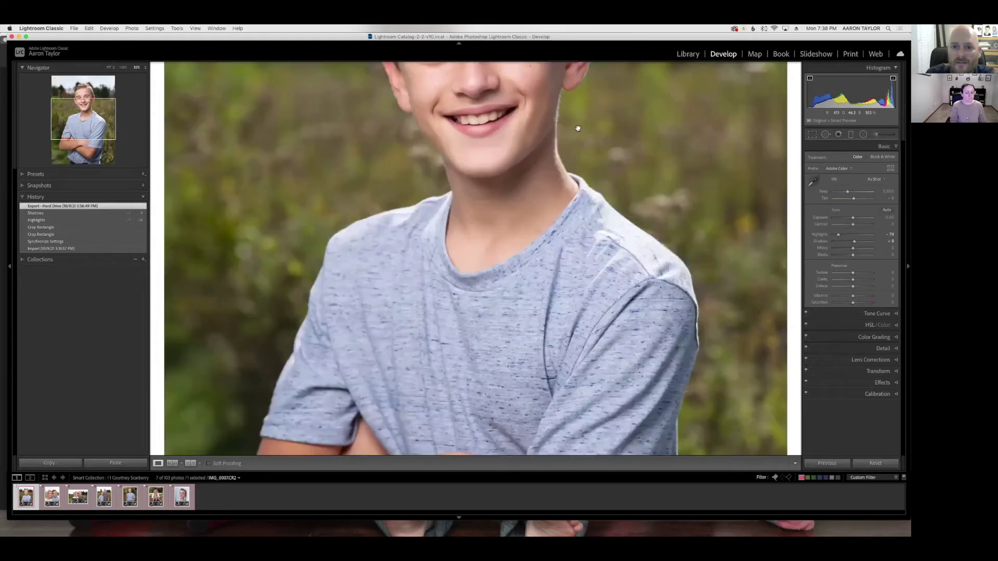
left_click_drag(578, 128, 558, 284)
left_click_drag(624, 178, 619, 198)
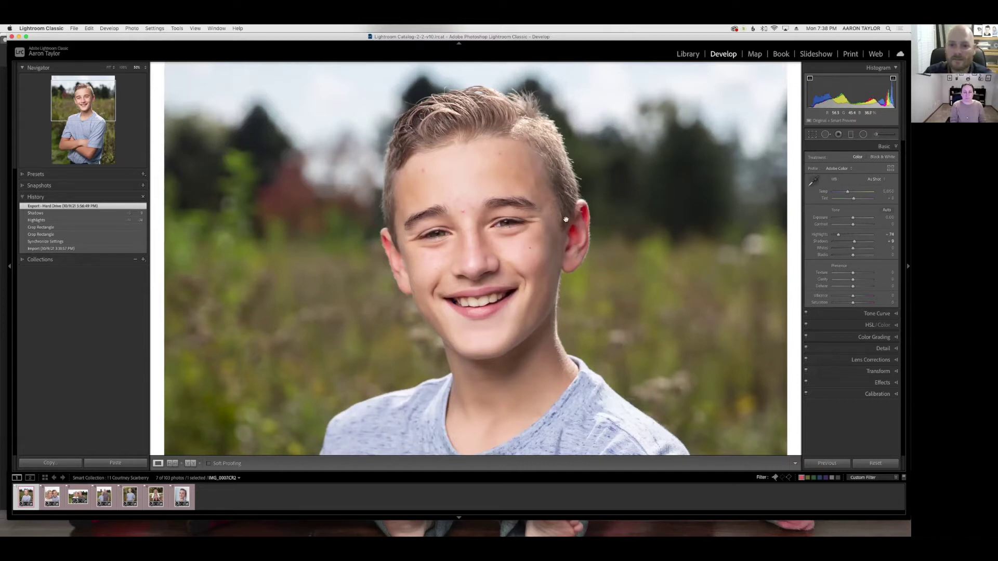
left_click_drag(596, 367, 597, 345)
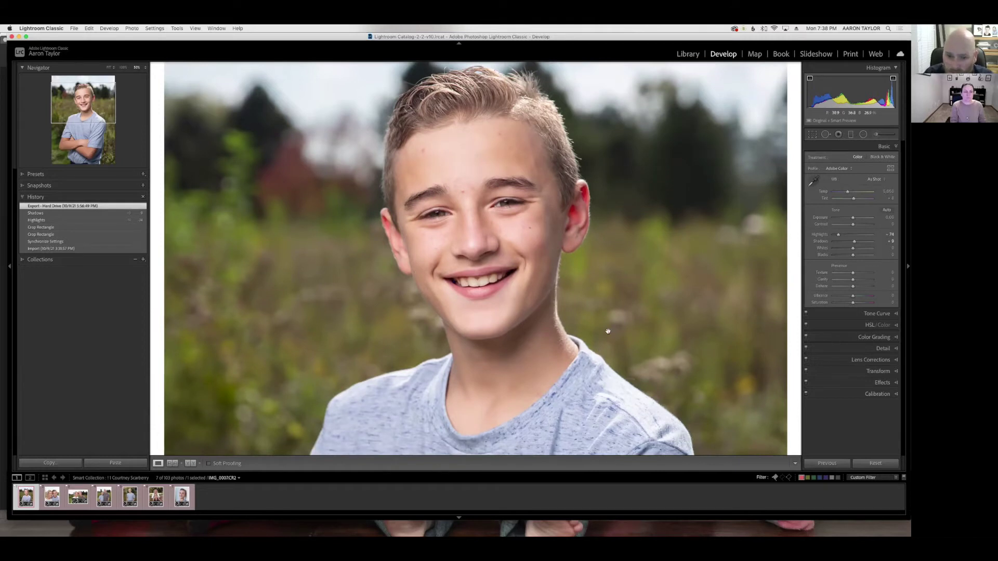
key("super+equal")
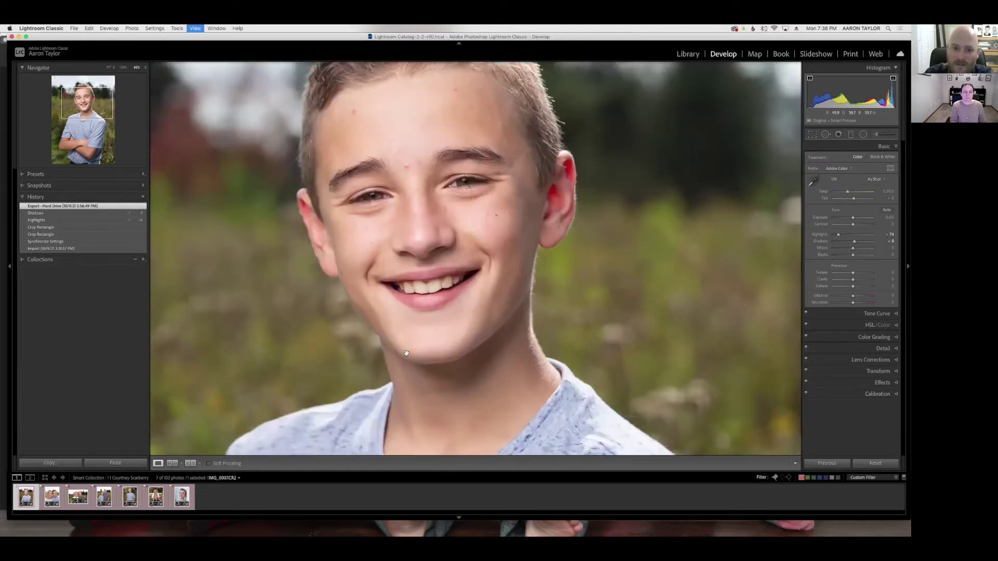
key("super+equal")
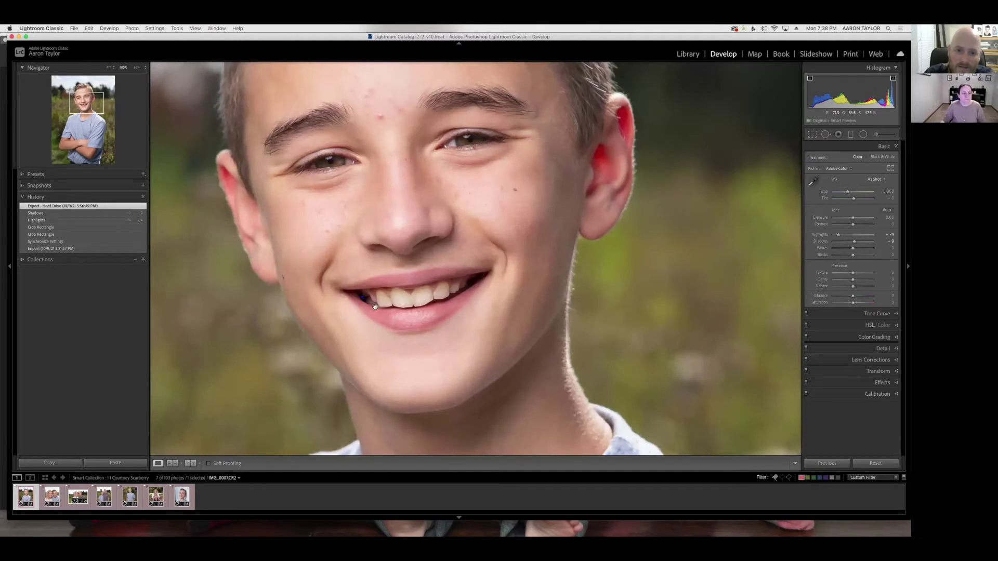
key("super+equal")
key("super+equal")
left_click_drag(312, 358, 448, 272)
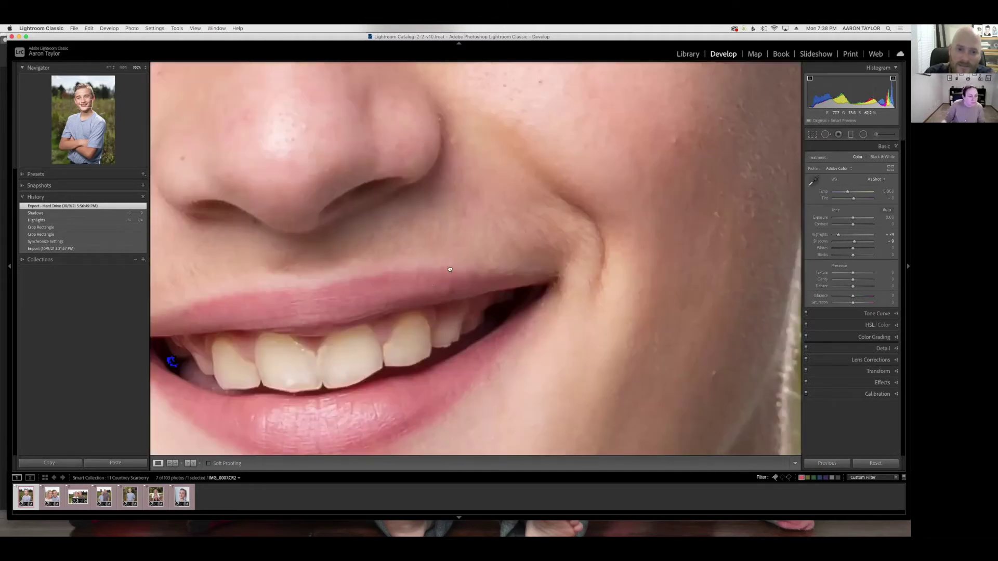
key("super+minus")
key("super+minus")
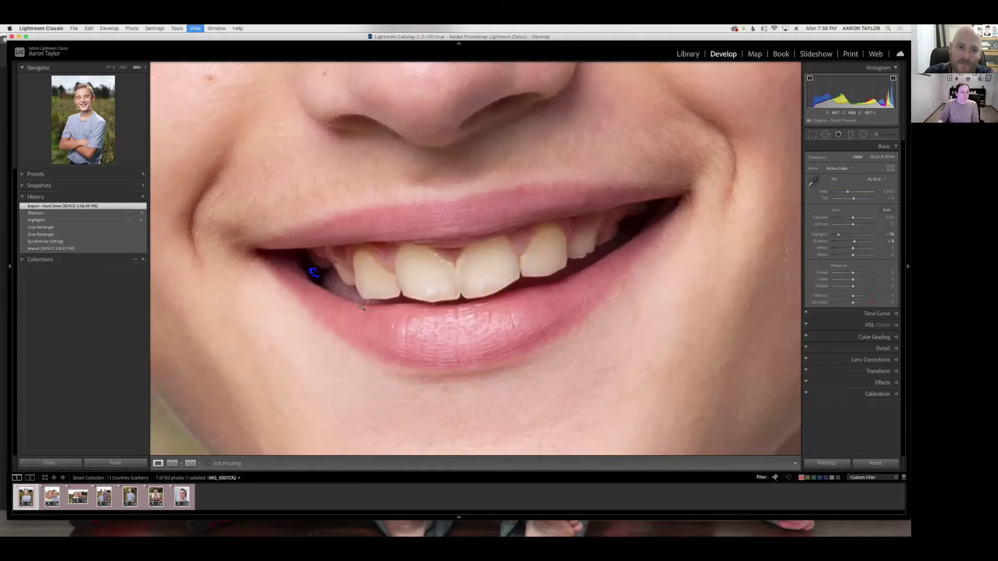
key("super+minus")
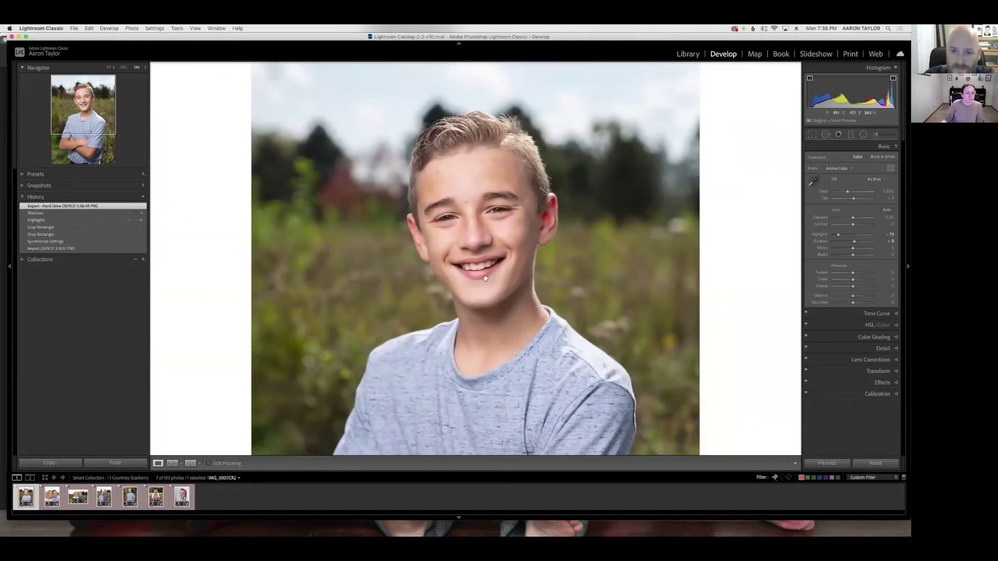
key("super+minus")
key("super+equal")
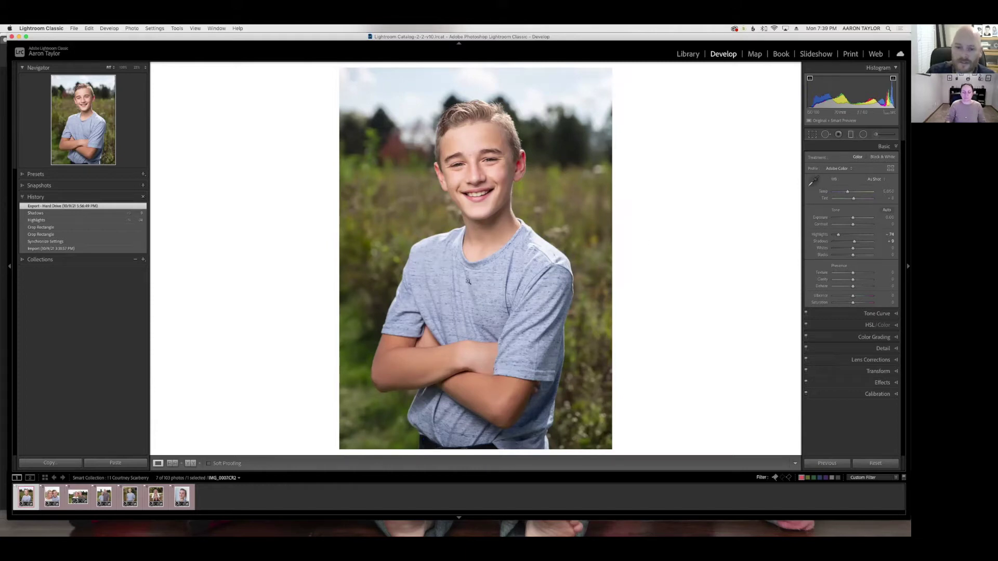
Add a graduated filter running upward from the boy's forearms to his shoulders and set its exposure to 0.4.
left_click(852, 134)
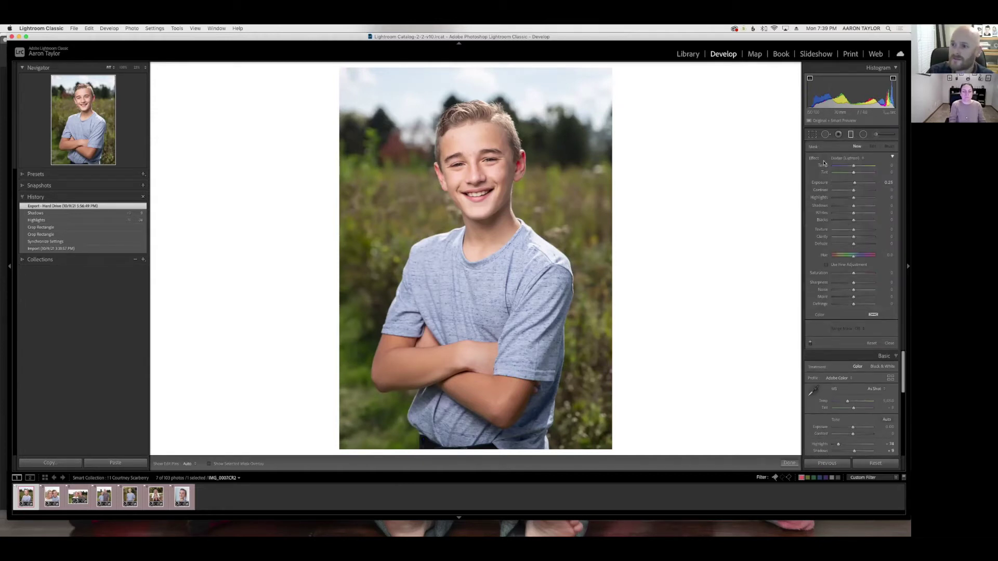
left_click_drag(482, 403, 482, 236)
left_click_drag(482, 319, 481, 316)
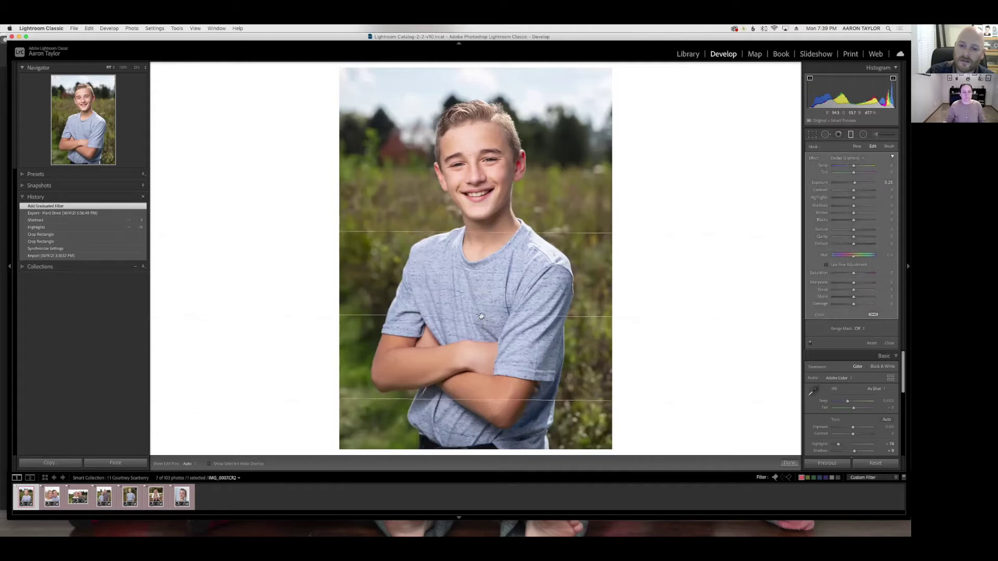
left_click(887, 183)
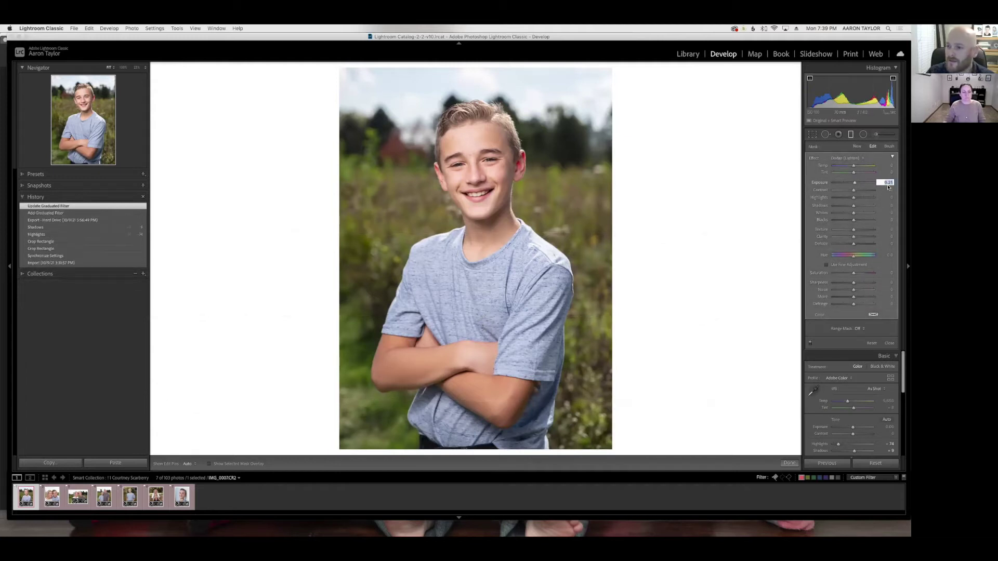
type(".4")
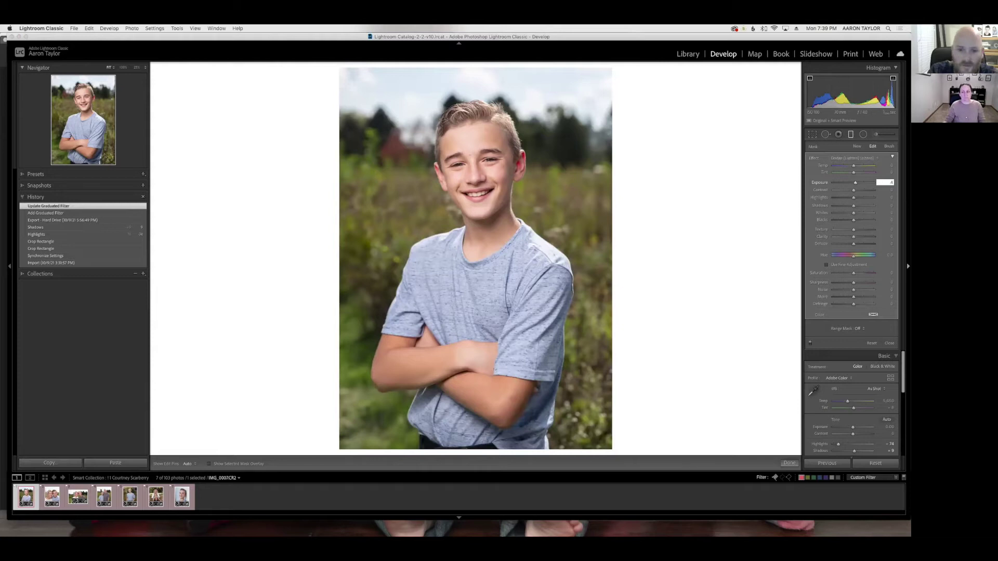
key("Return")
key("Return")
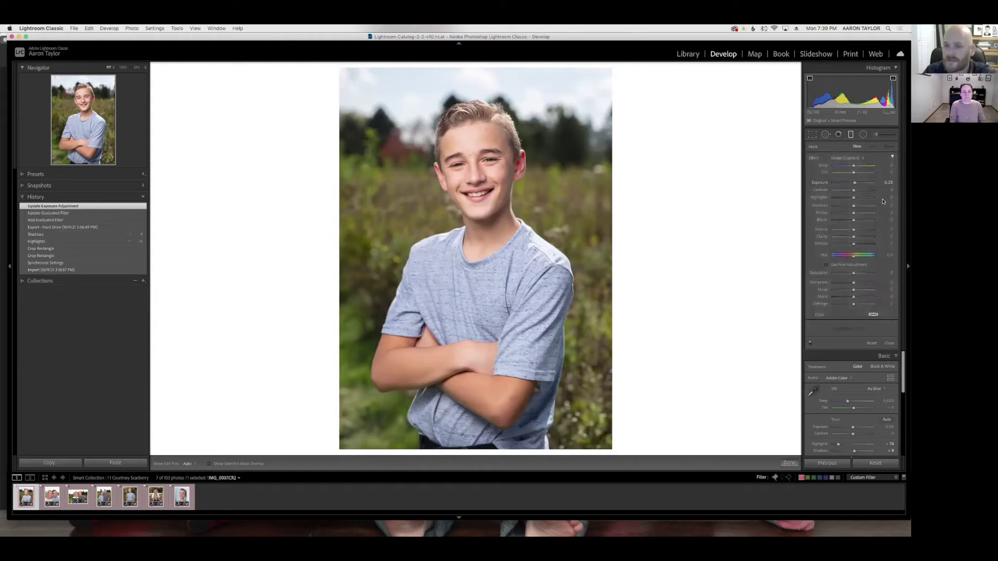
Compare the export state with the latest exposure adjustment in the history, and close the graduated filter.
left_click(88, 227)
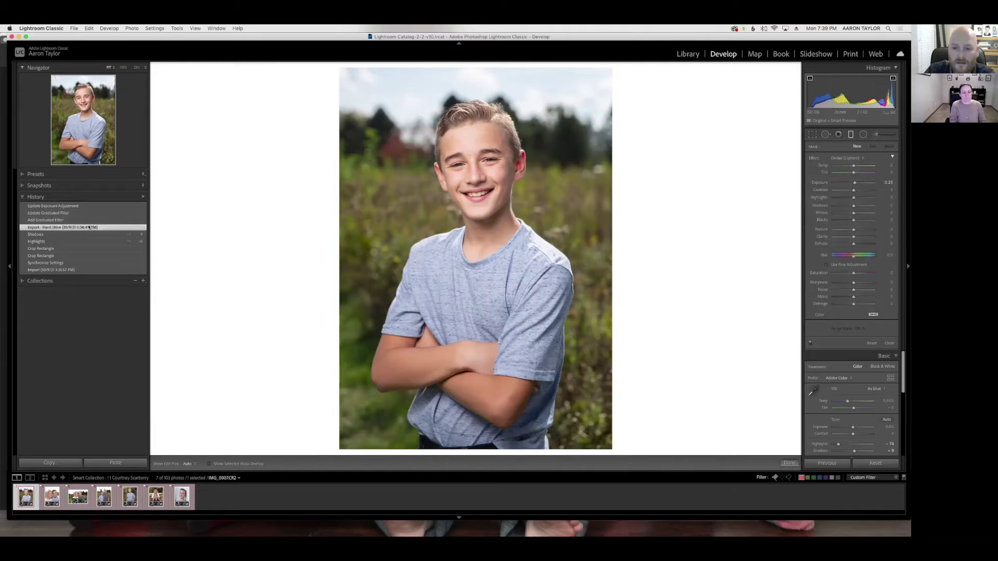
left_click(86, 205)
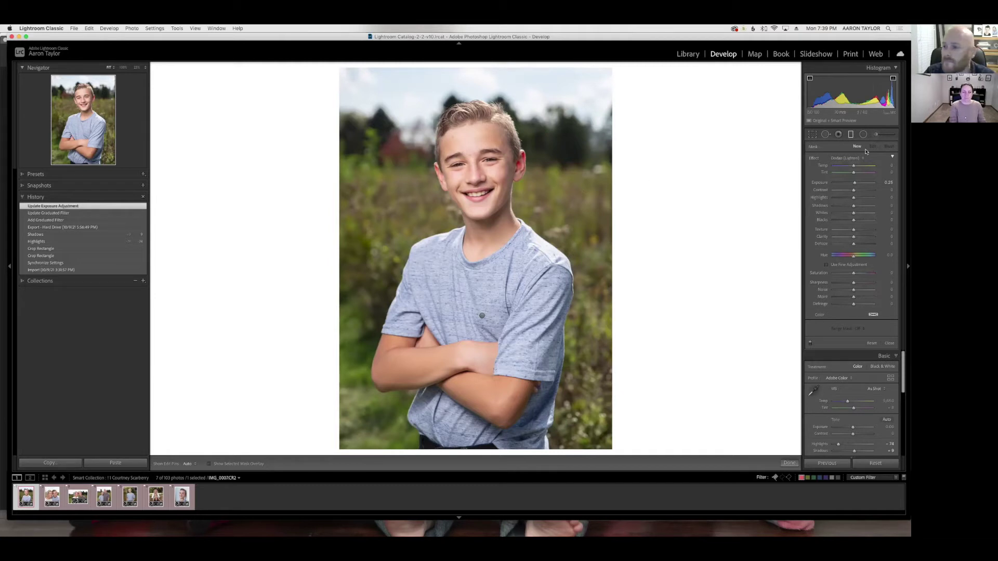
left_click(850, 135)
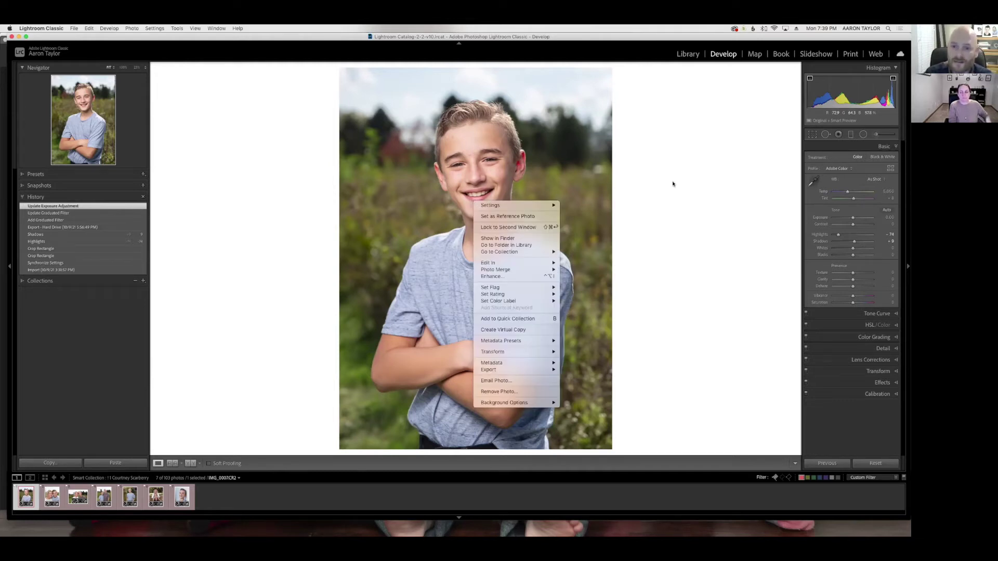
Send the adjusted portrait to Adobe Photoshop 2021 for editing.
mouse_move(521, 263)
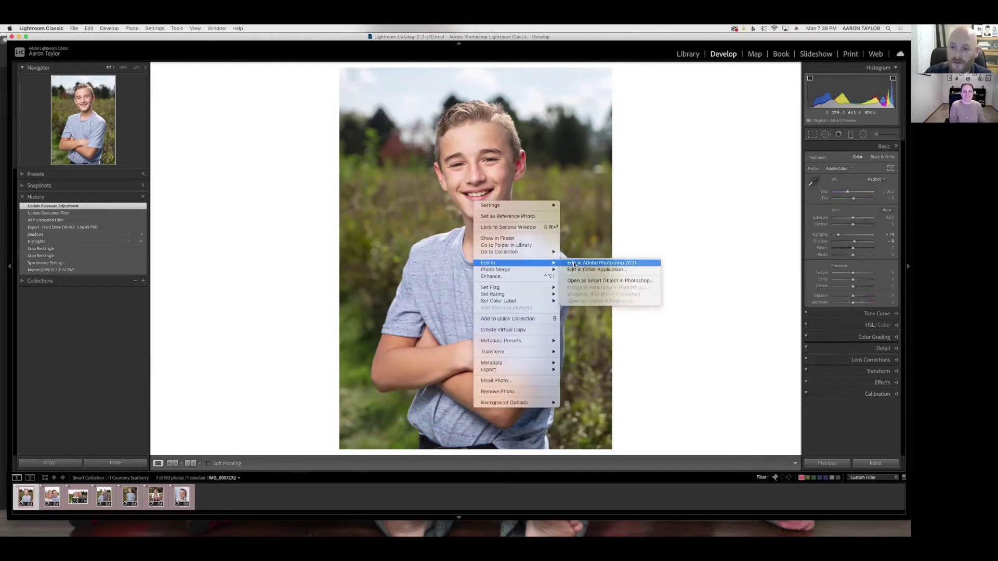
left_click(582, 264)
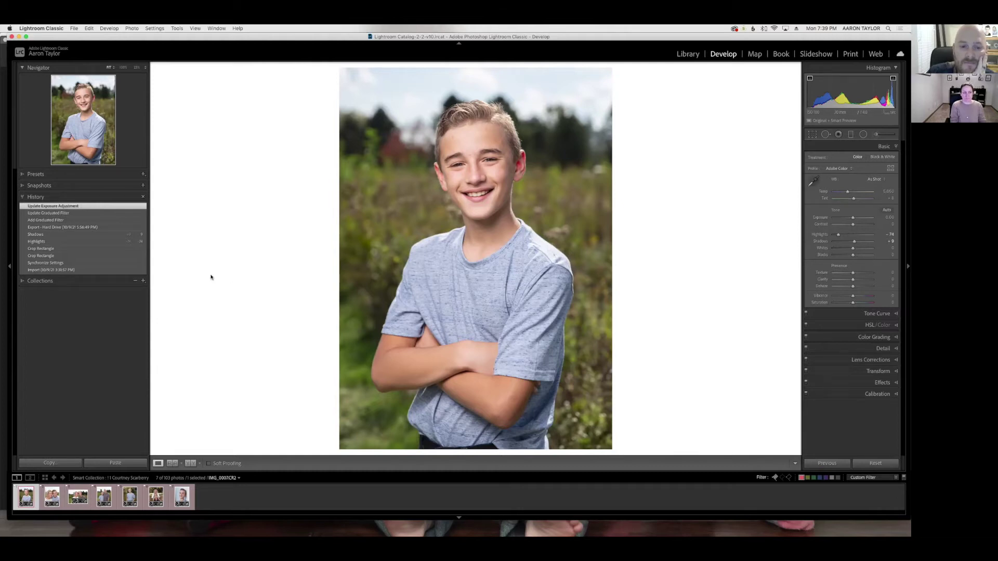
key("super+e")
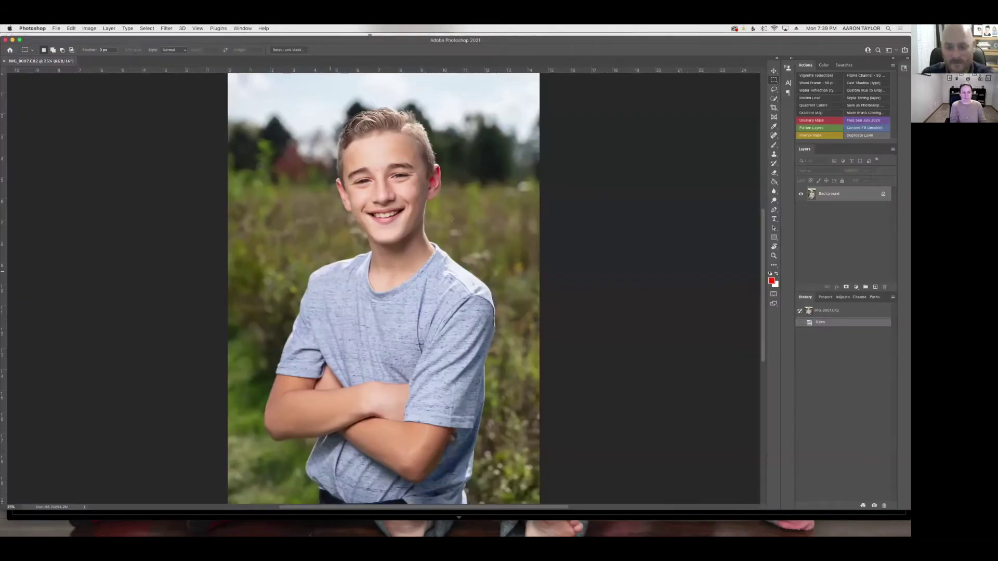
Heal the blemishes between the boy's eyebrows and just above them with an enlarged Spot Healing Brush.
key("super+equal")
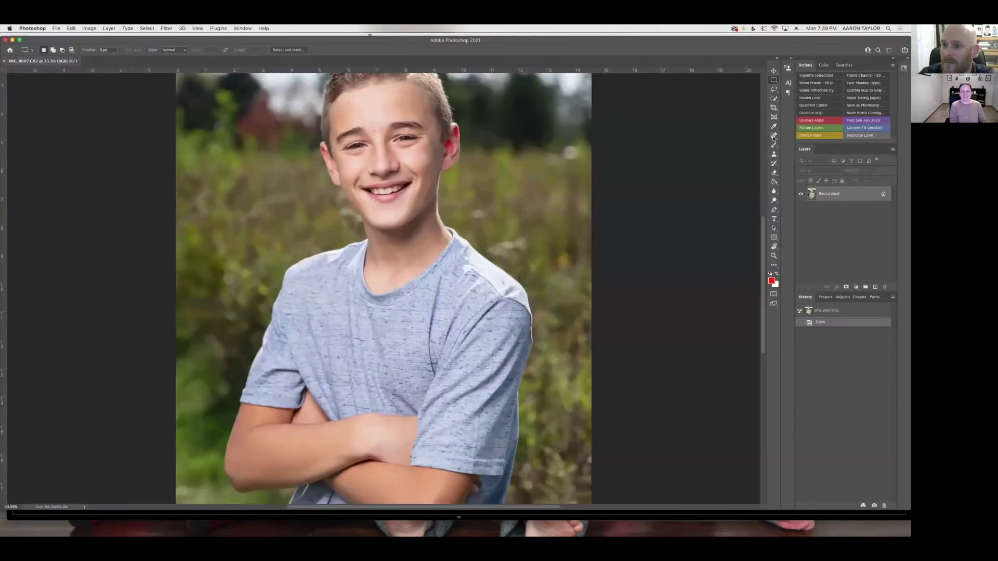
left_click(773, 136)
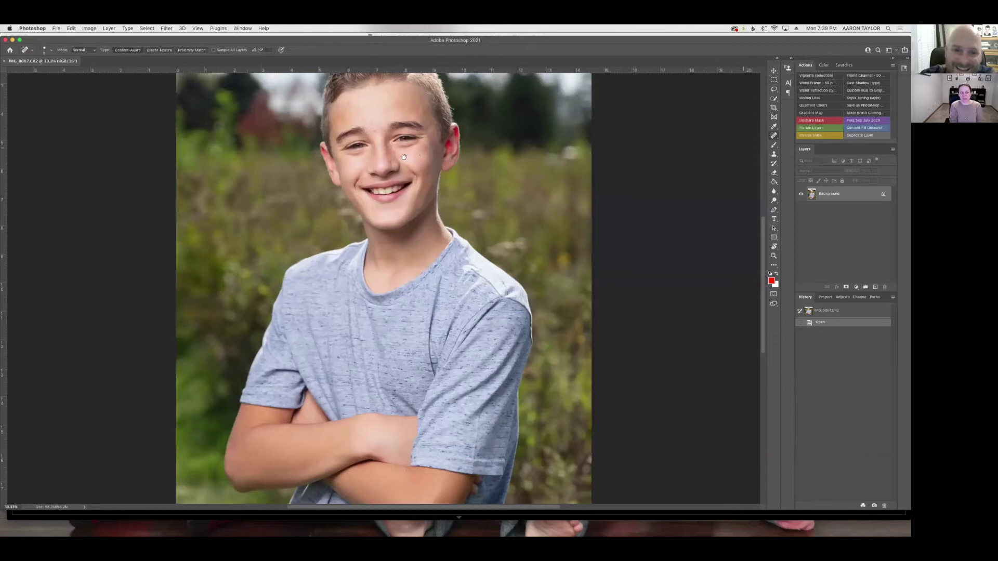
left_click_drag(394, 159, 450, 254)
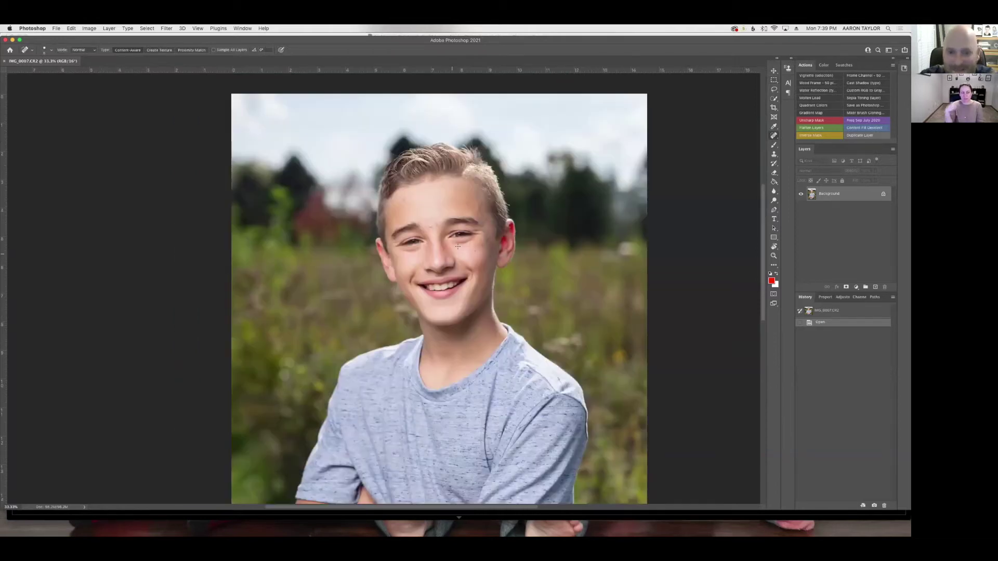
key("super+equal")
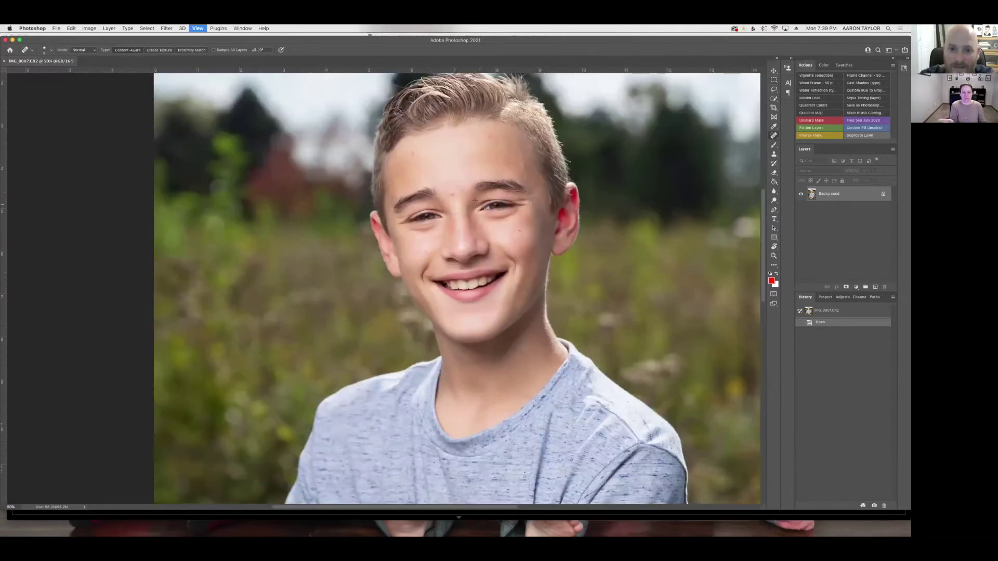
key("bracketright")
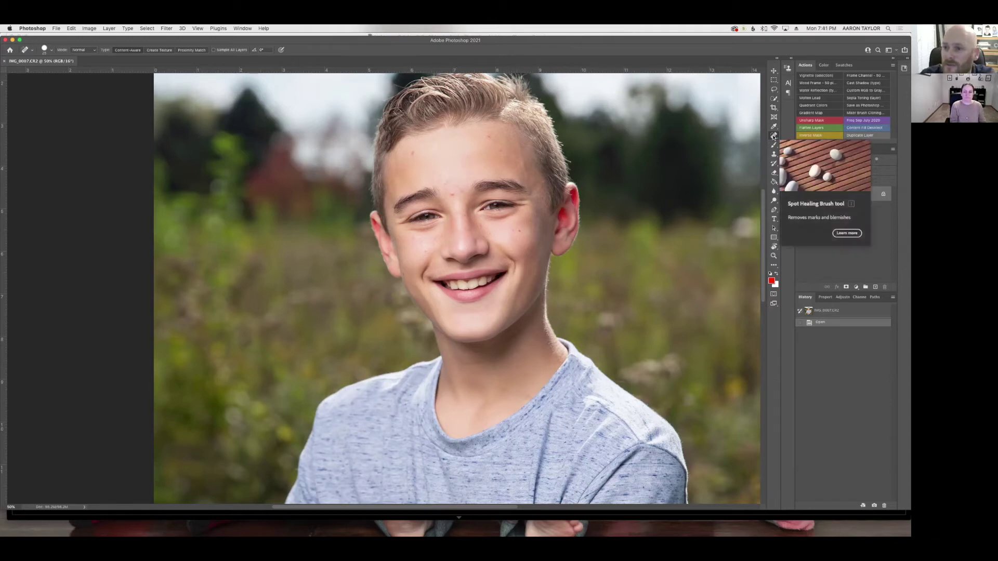
left_click(773, 136)
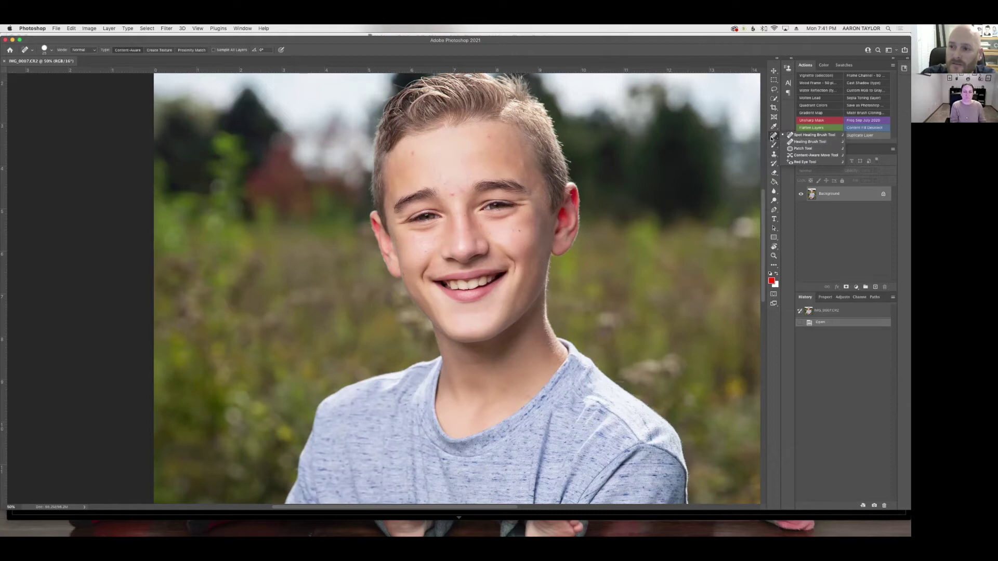
left_click(773, 137)
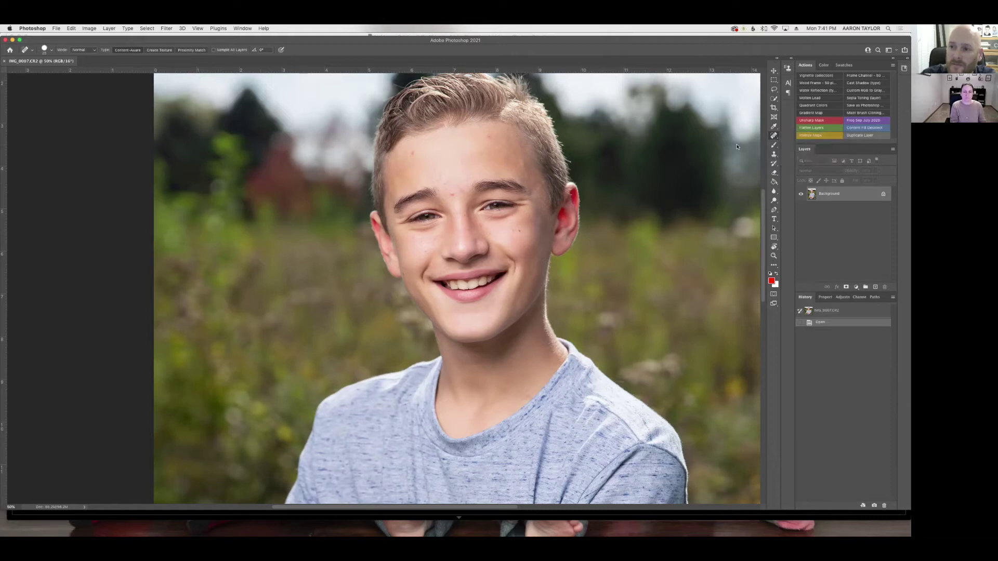
left_click(454, 193)
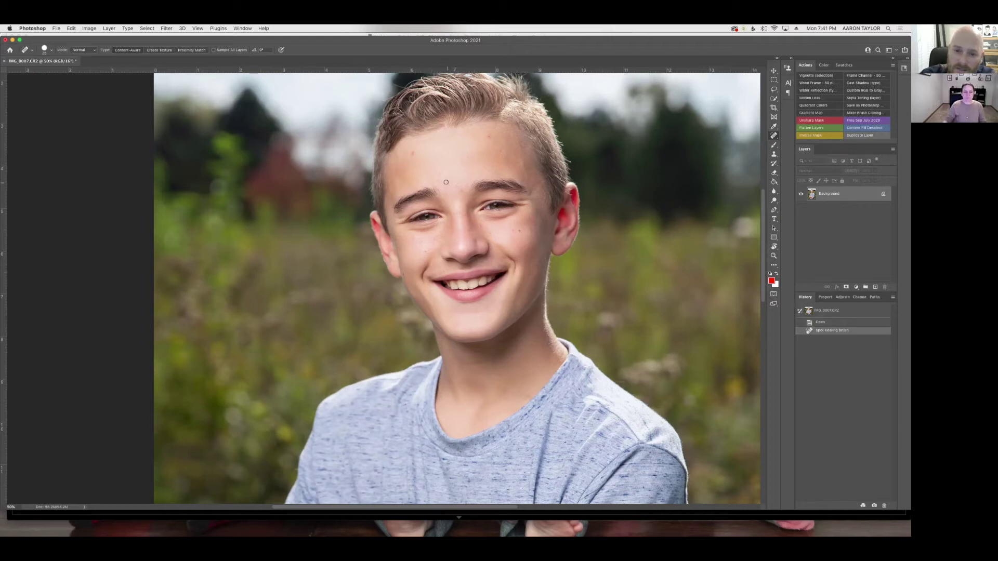
left_click(446, 180)
left_click(443, 177)
left_click(440, 173)
Remove the spots scattered across the boy's upper and middle forehead with the Spot Healing Brush.
left_click(413, 151)
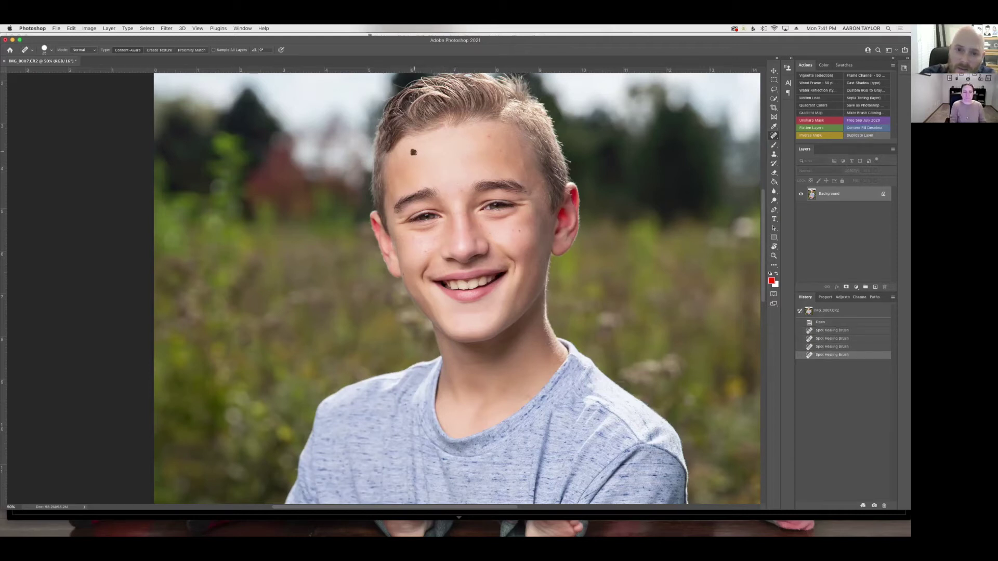
left_click(484, 137)
left_click(475, 138)
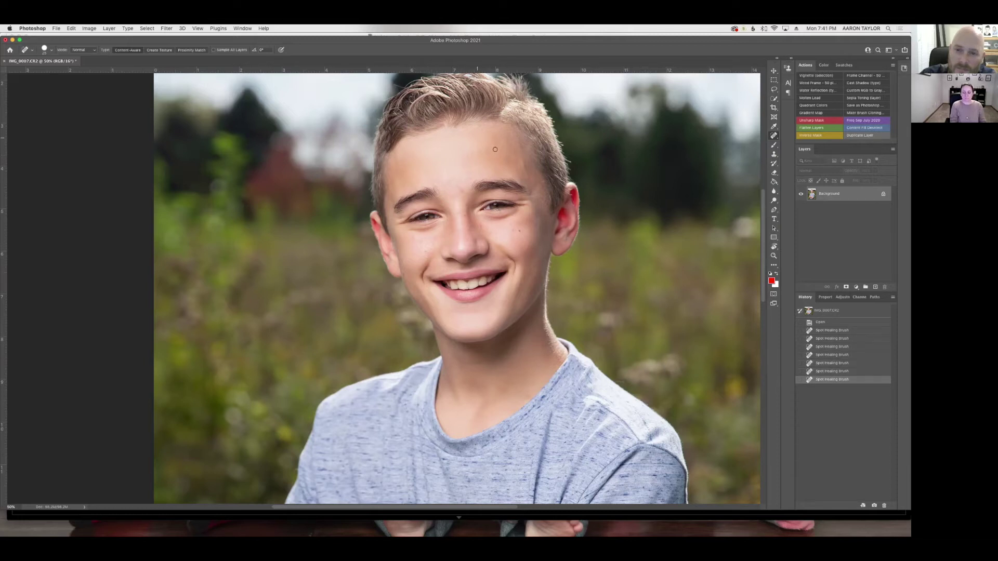
left_click(500, 150)
left_click(468, 157)
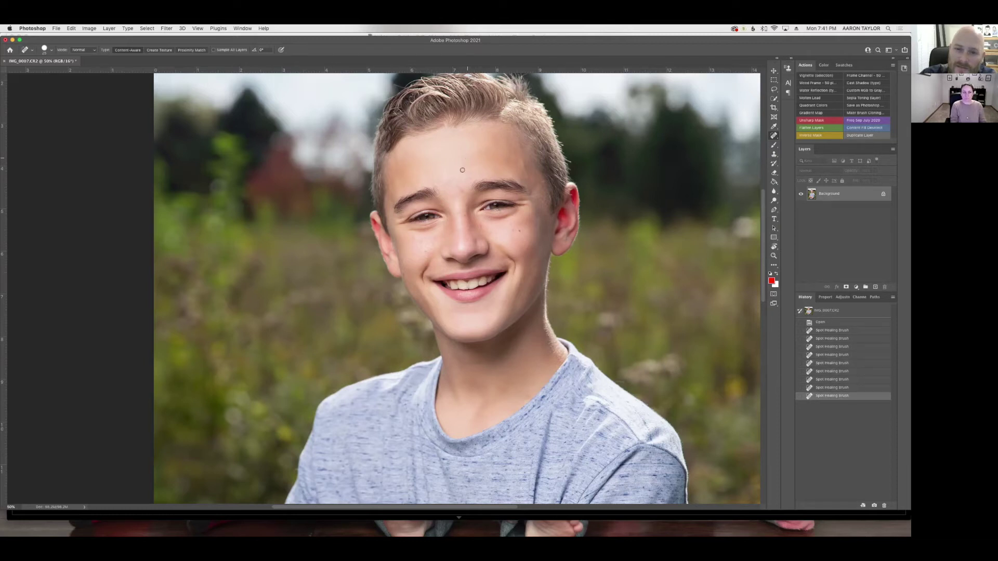
Heal the remaining marks beside the inner end of the boy's right eyebrow.
left_click_drag(460, 192, 443, 186)
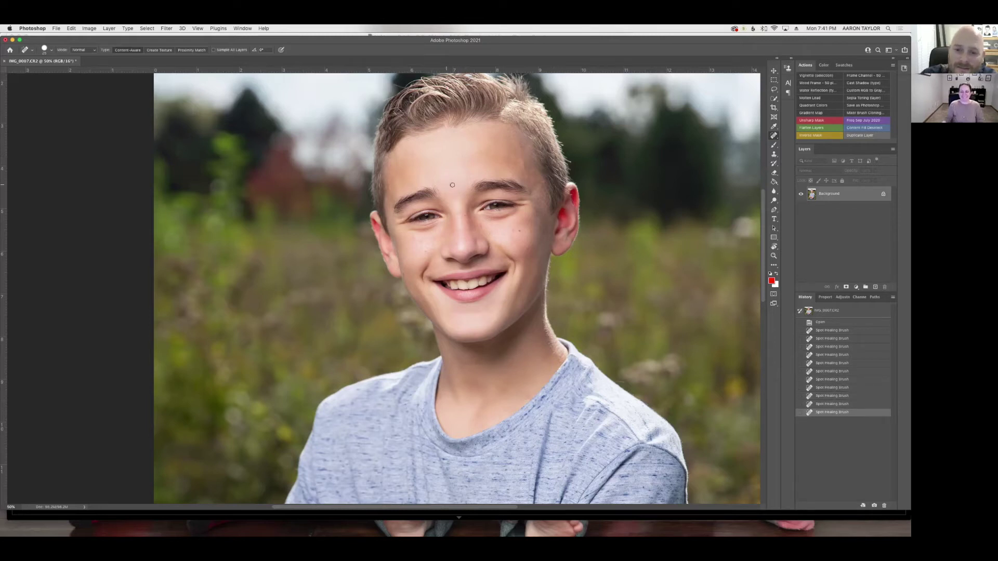
left_click(444, 190)
left_click(442, 184)
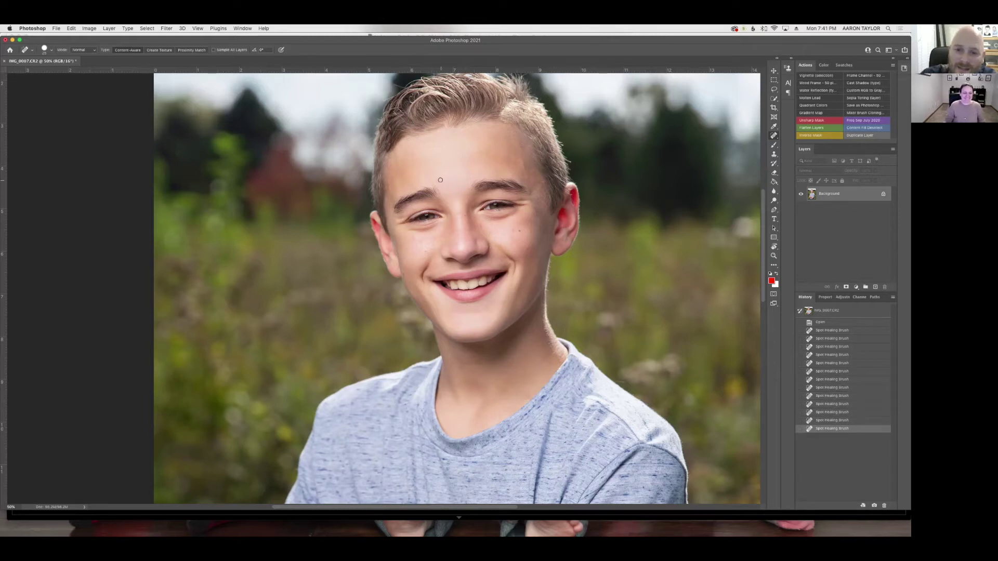
left_click(438, 179)
Heal the small marks beside the boy's nose and on his left cheek.
left_click(488, 233)
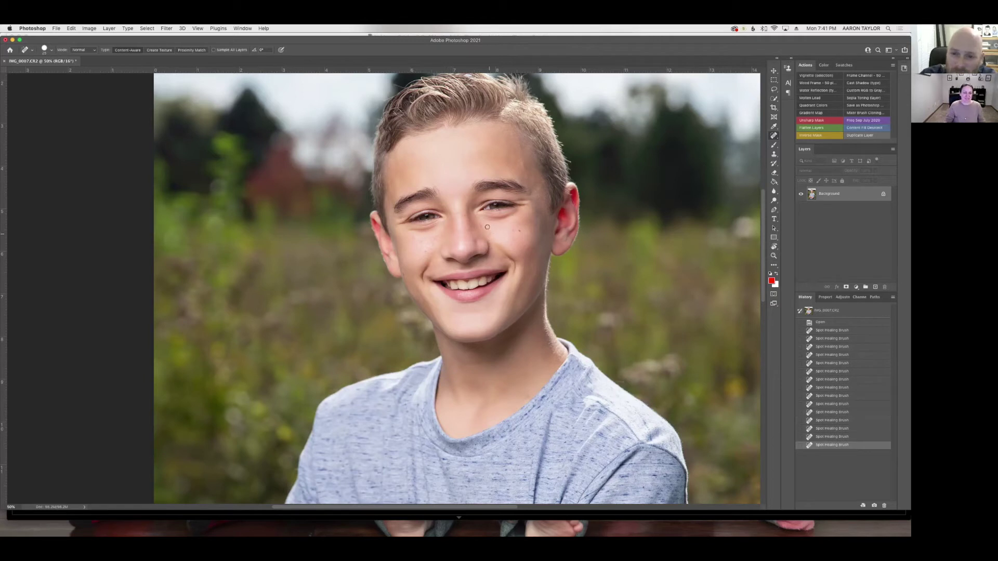
left_click(480, 225)
left_click(511, 238)
Heal the cluster of blemishes on the boy's right cheek below the eye.
left_click(430, 246)
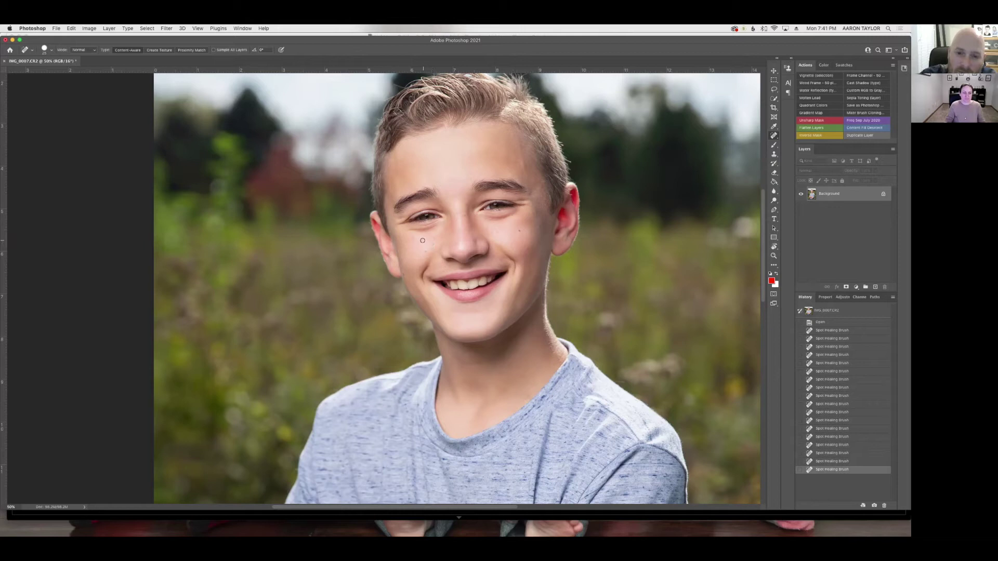
left_click(420, 242)
left_click(416, 243)
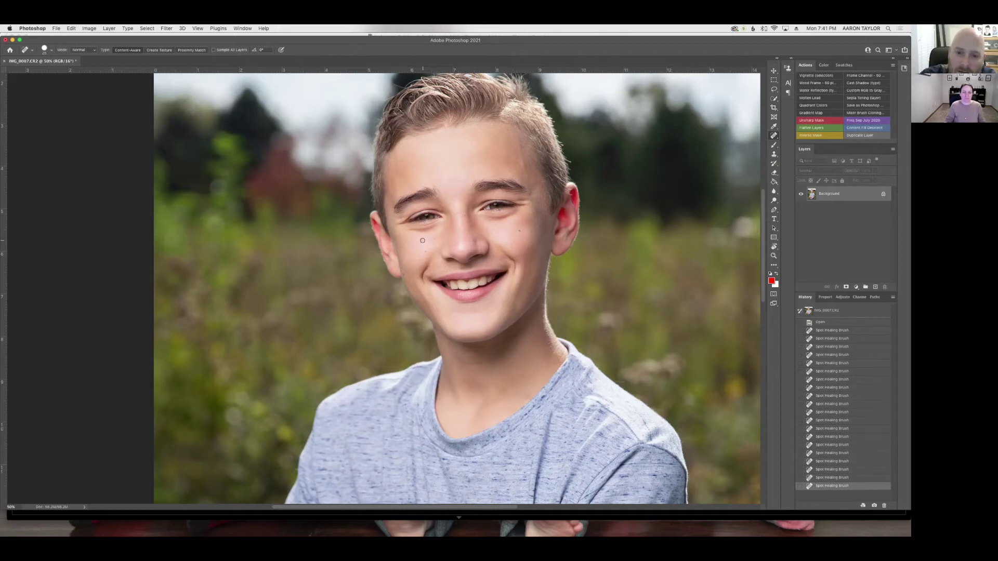
left_click(421, 243)
left_click(433, 241)
left_click(431, 249)
left_click(434, 243)
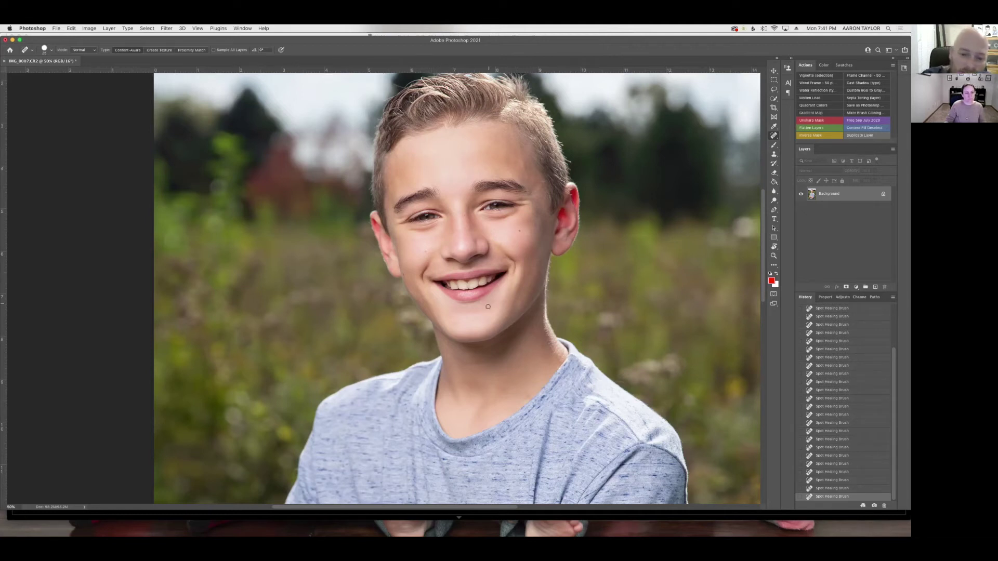
Touch up the skin between the eyebrows and beside the nose, then heal a fine forehead spot at 100% zoom with a smaller brush.
left_click(453, 194)
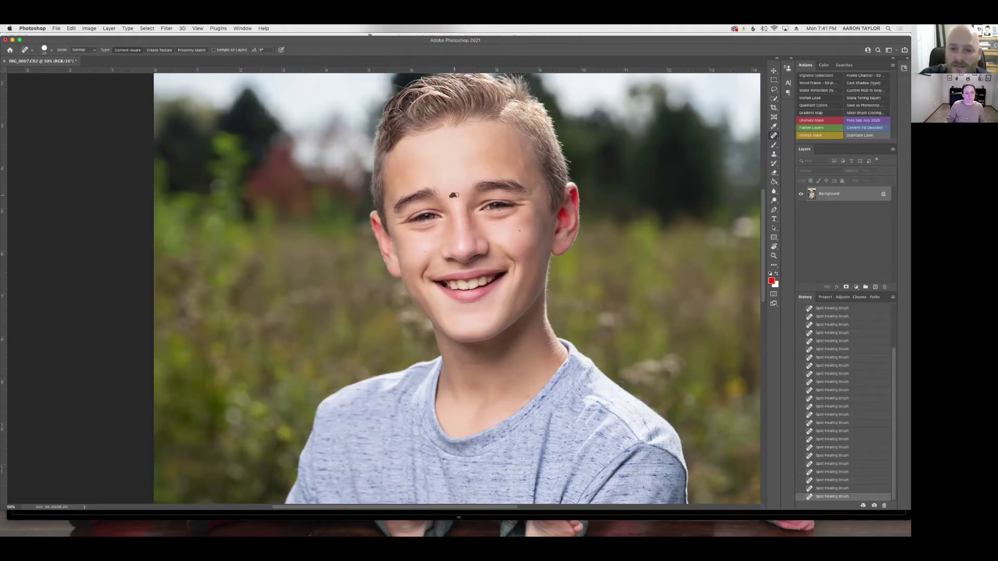
left_click(454, 244)
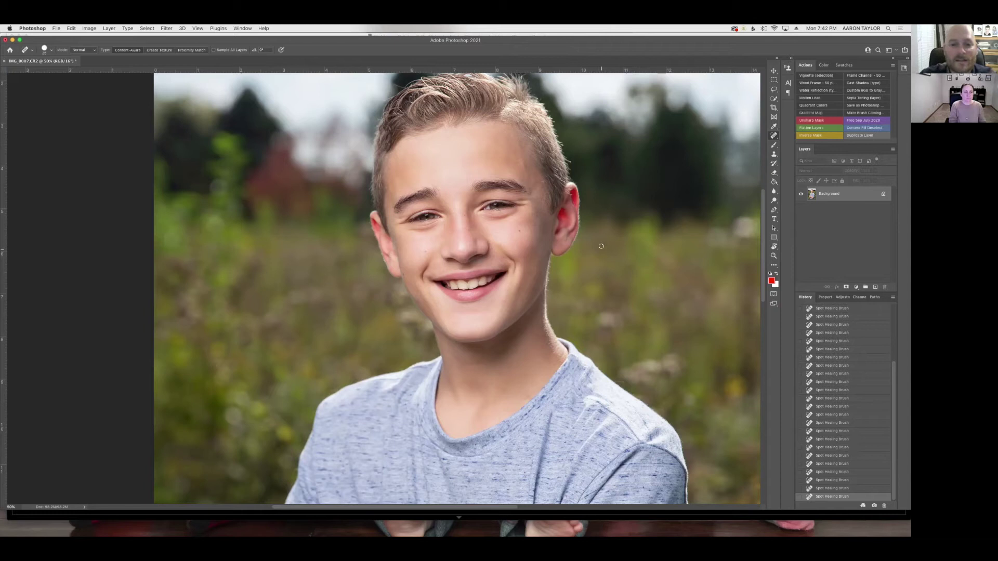
key("super+plus")
key("super+plus")
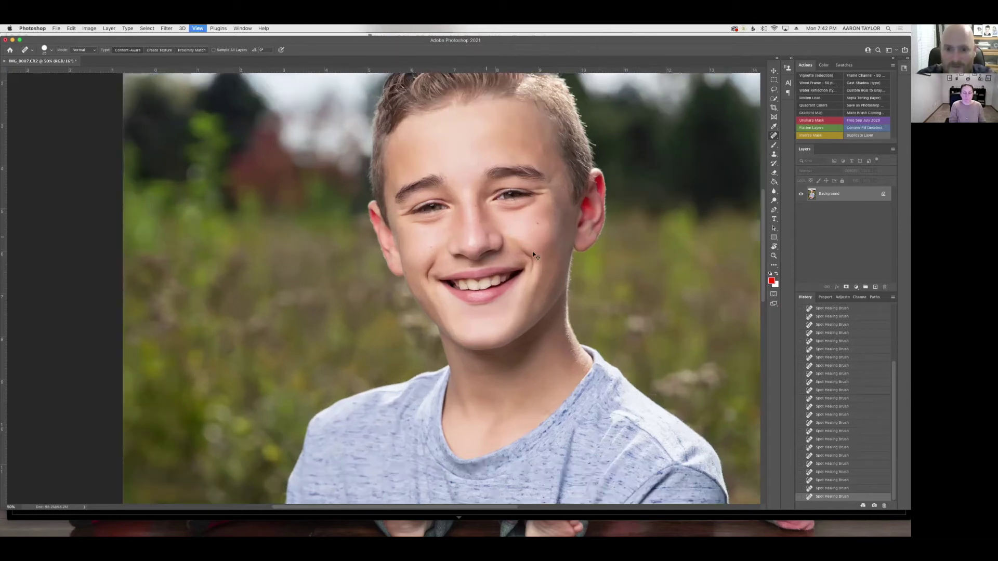
left_click_drag(421, 303, 396, 374)
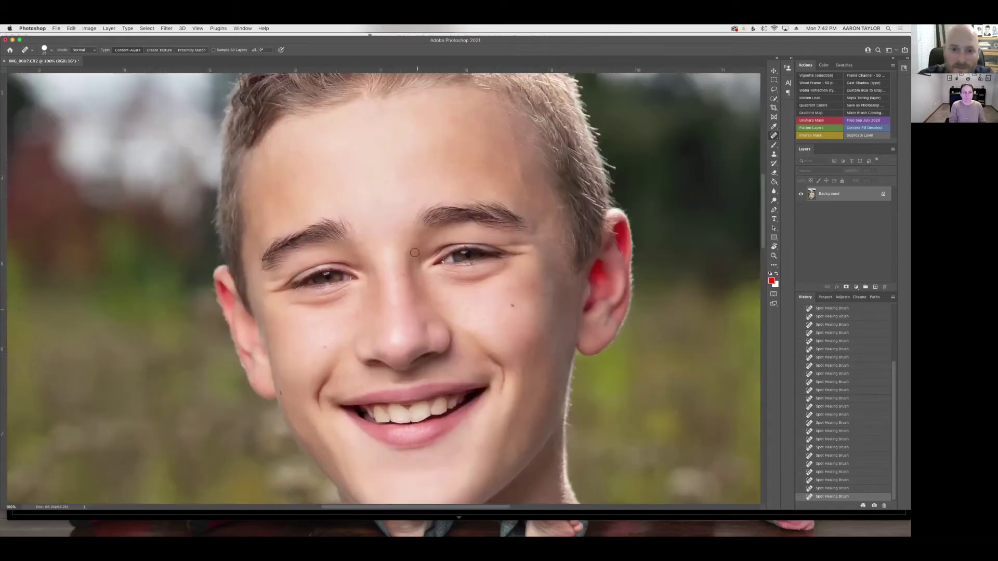
key("bracketleft")
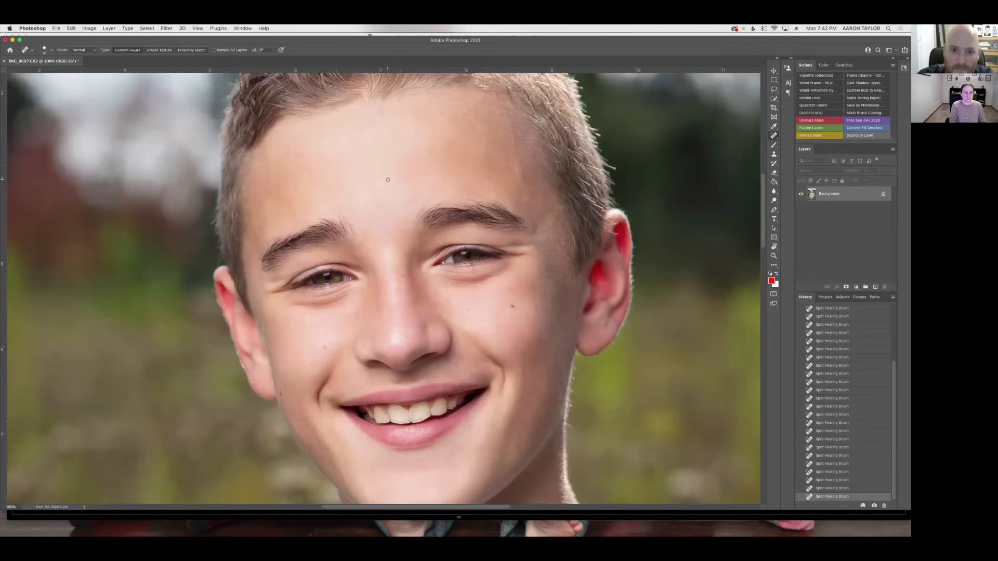
left_click(370, 208)
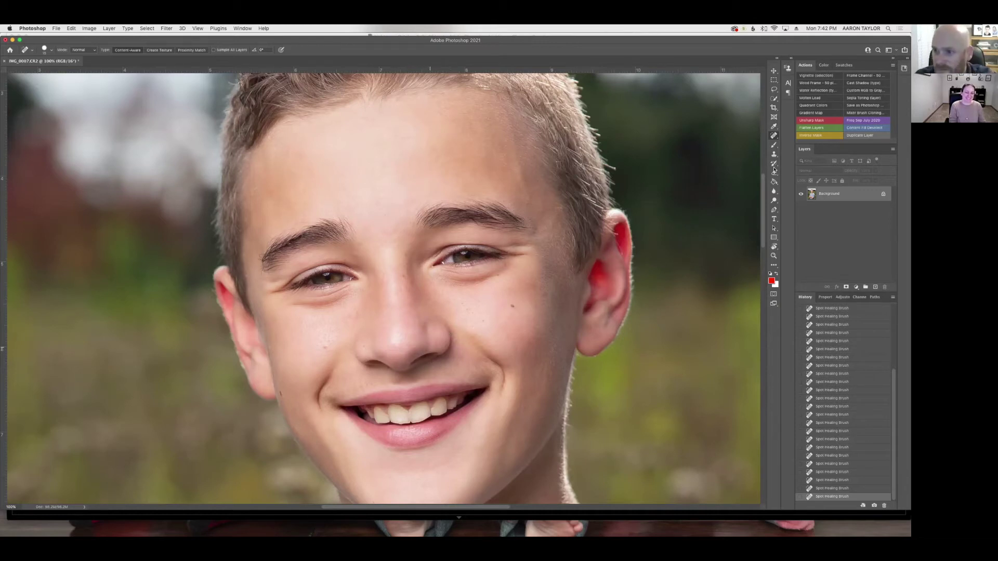
Lighten the shadows around both of the boy's eyes with an enlarged History Brush in Screen mode.
key("super+minus")
key("super+minus")
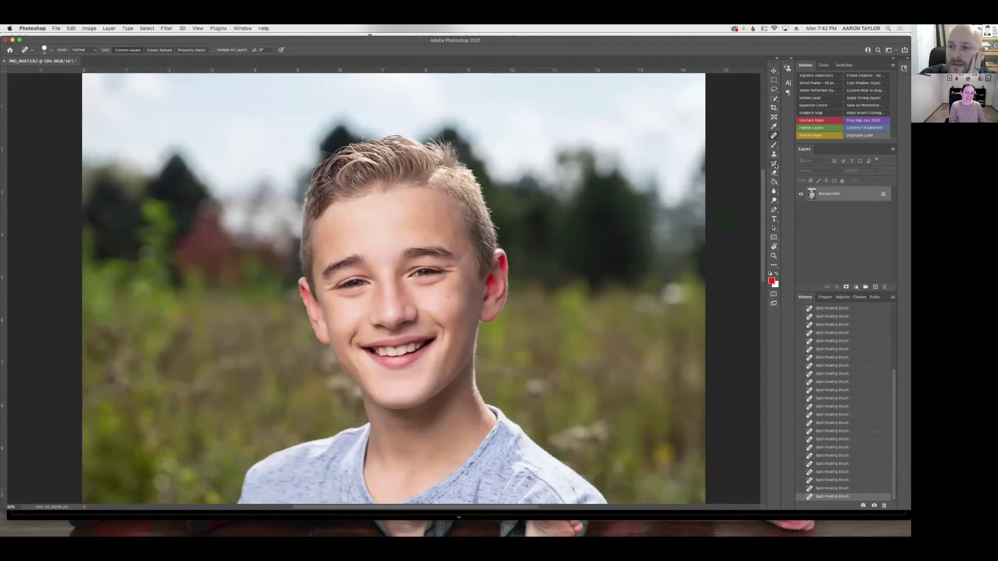
key("b")
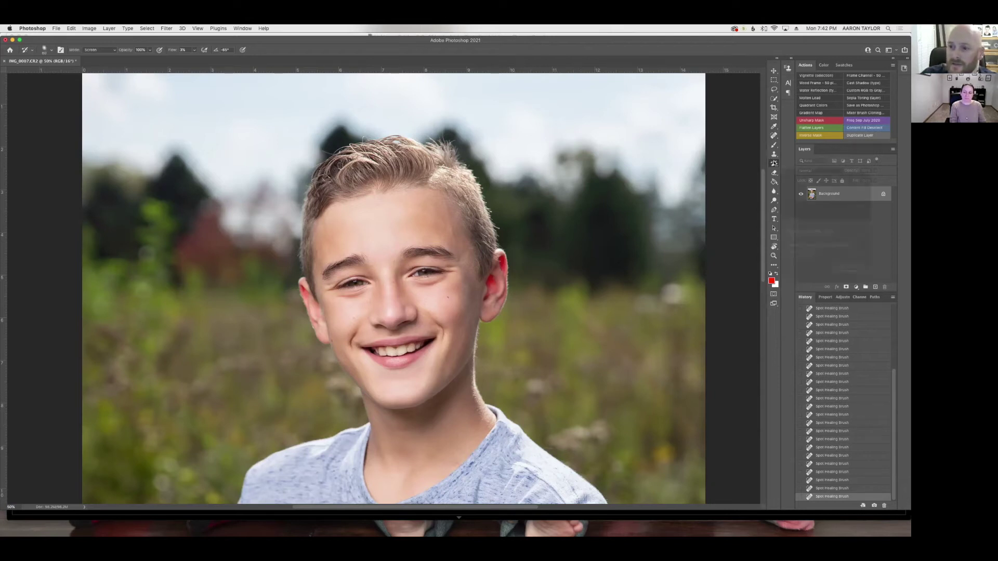
left_click(774, 201)
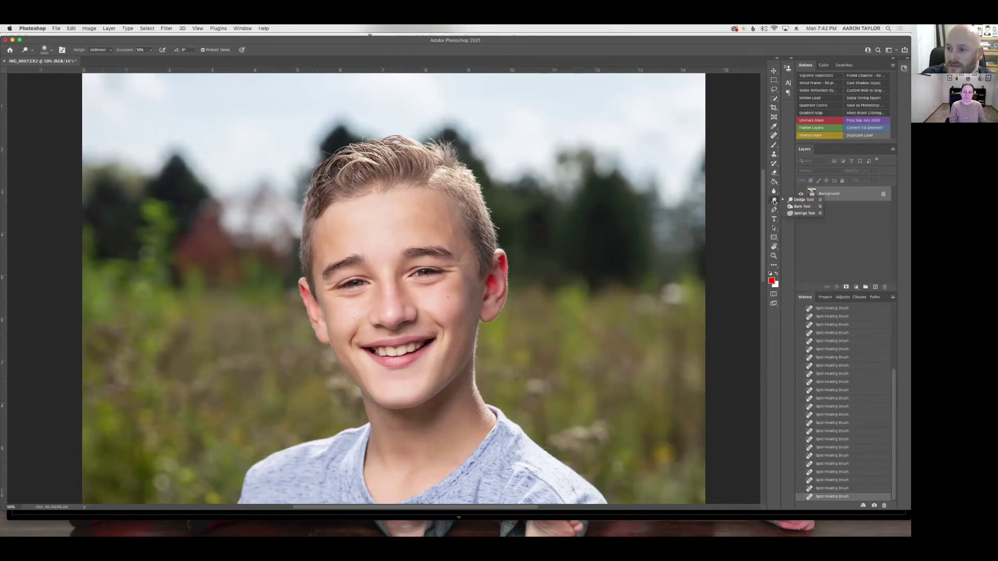
left_click(773, 165)
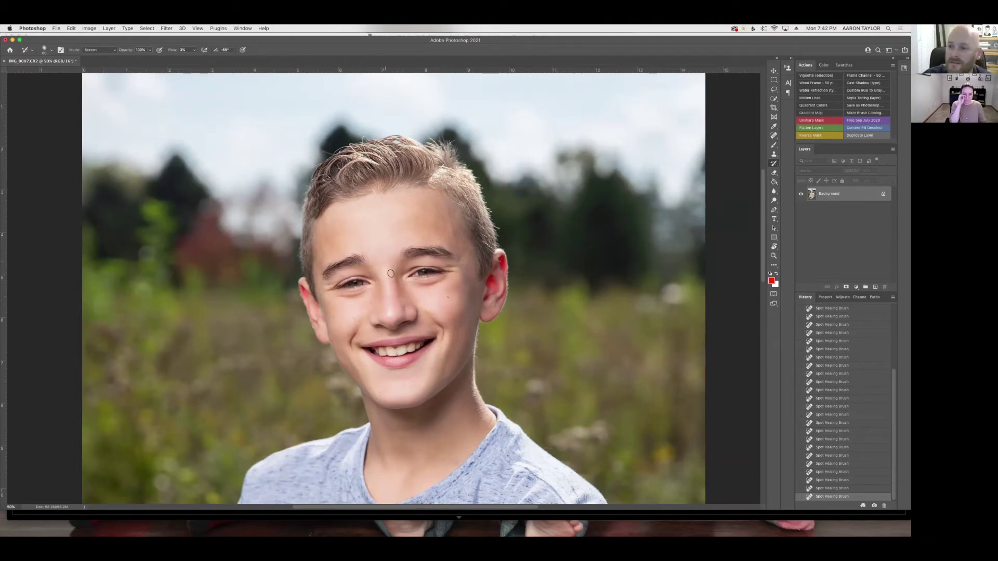
key("bracketright")
key("bracketright")
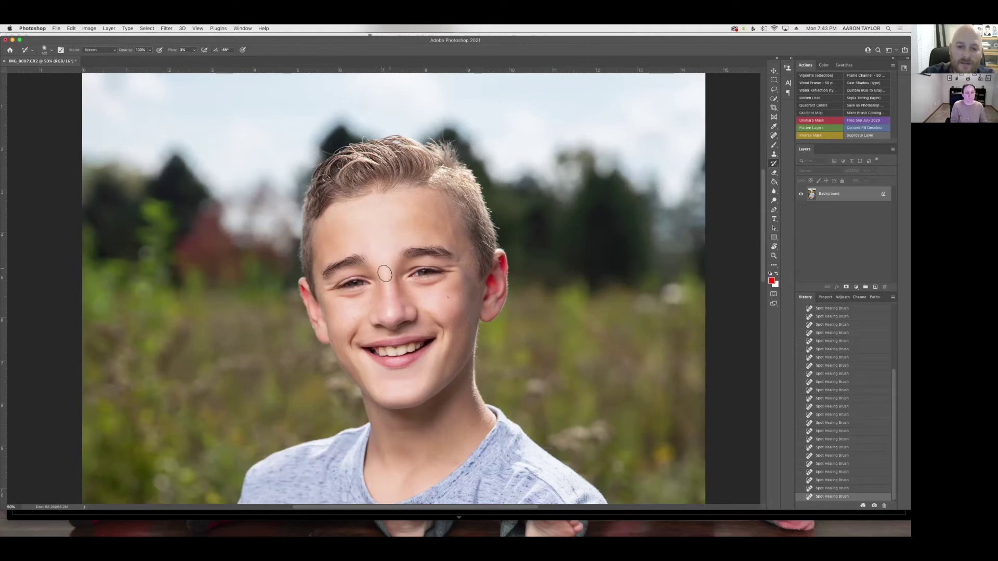
mouse_move(370, 252)
left_mouse_down()
mouse_move(391, 260)
mouse_move(360, 235)
mouse_move(374, 264)
left_mouse_up()
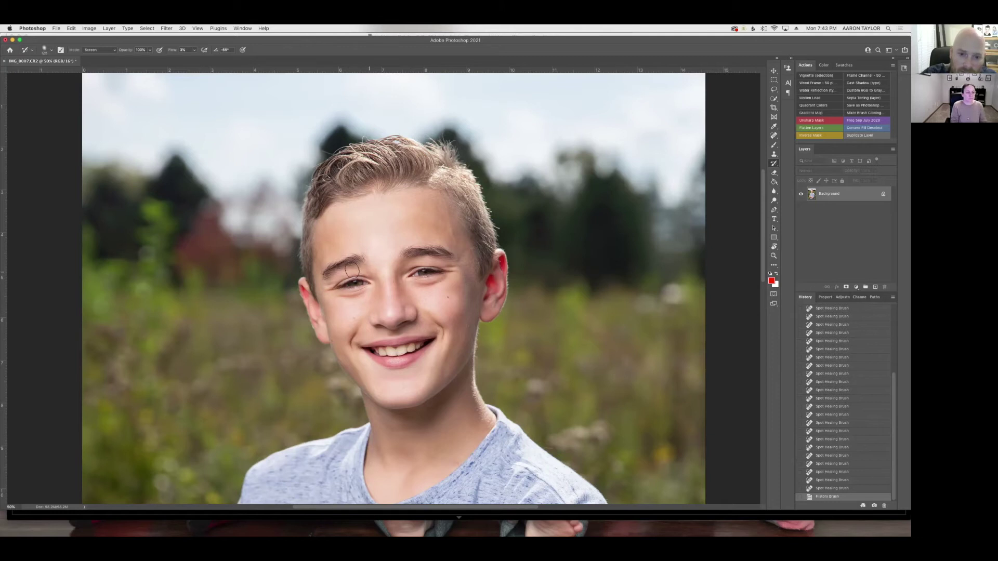
left_click_drag(369, 269, 418, 271)
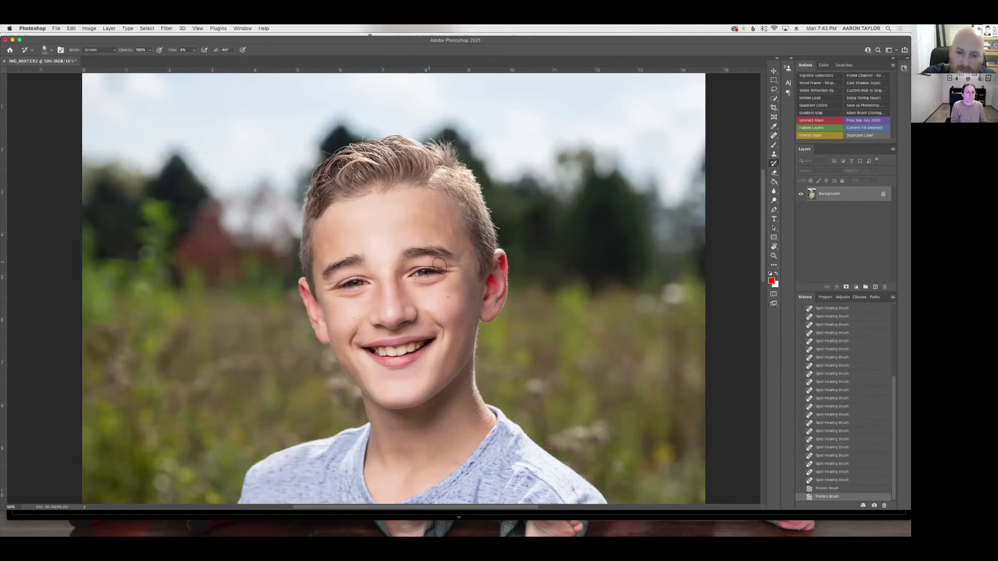
mouse_move(439, 280)
left_mouse_down()
mouse_move(345, 300)
mouse_move(370, 296)
left_mouse_up()
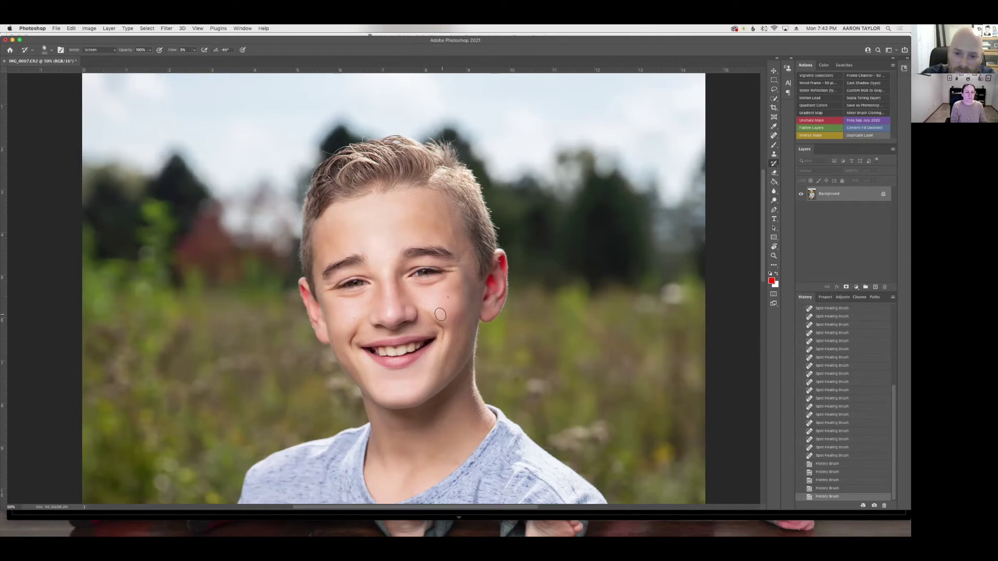
Enlarge the History Brush and lighten the smile folds on both cheeks and the skin beside the nose.
key("bracketright")
key("bracketright")
key("bracketright")
key("bracketright")
key("bracketright")
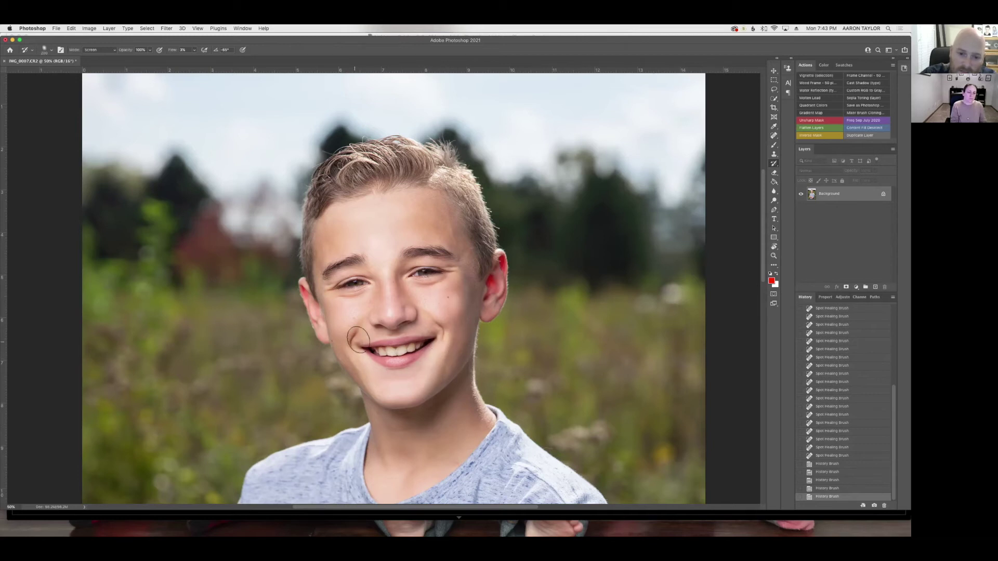
left_click_drag(351, 336, 368, 327)
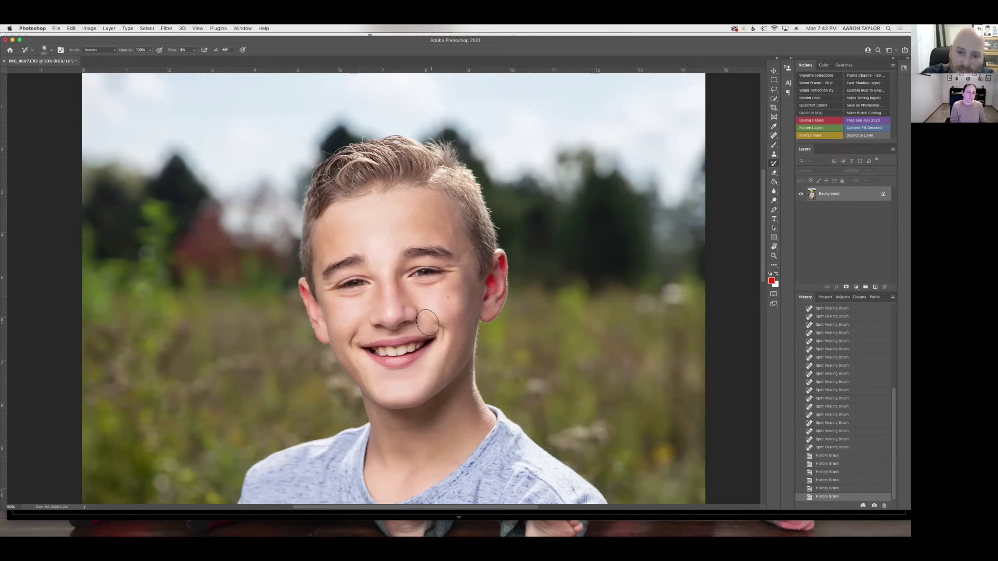
mouse_move(442, 326)
left_mouse_down()
mouse_move(464, 294)
mouse_move(461, 310)
mouse_move(453, 299)
mouse_move(432, 302)
mouse_move(413, 319)
mouse_move(433, 317)
mouse_move(410, 288)
left_mouse_up()
Lighten the forehead above the boy's left eyebrow with a smaller History Brush.
key("bracketleft")
key("bracketleft")
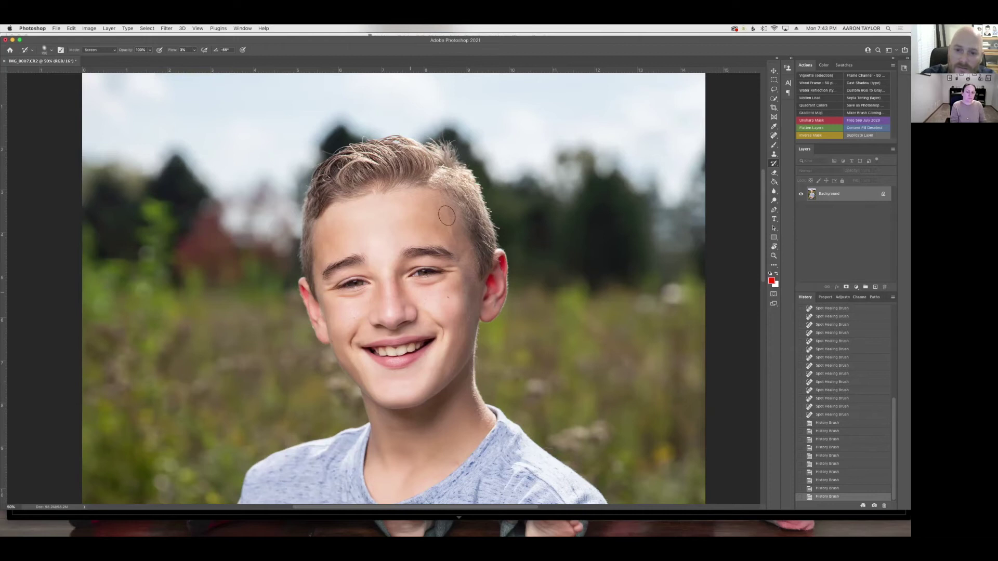
left_click_drag(407, 225, 433, 226)
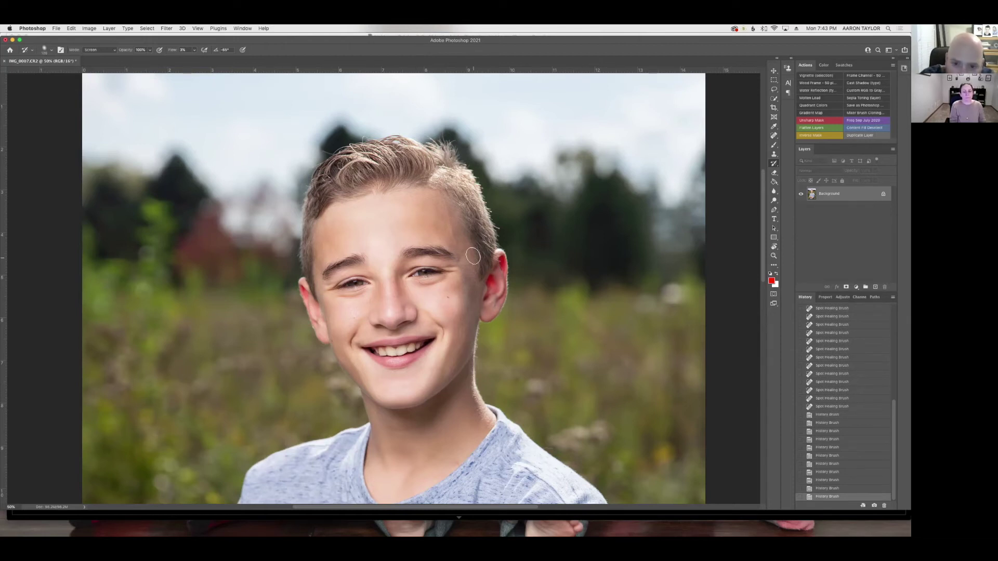
Lighten the skin around the boy's left eye and above his upper lip with the History Brush.
left_click_drag(438, 263, 438, 246)
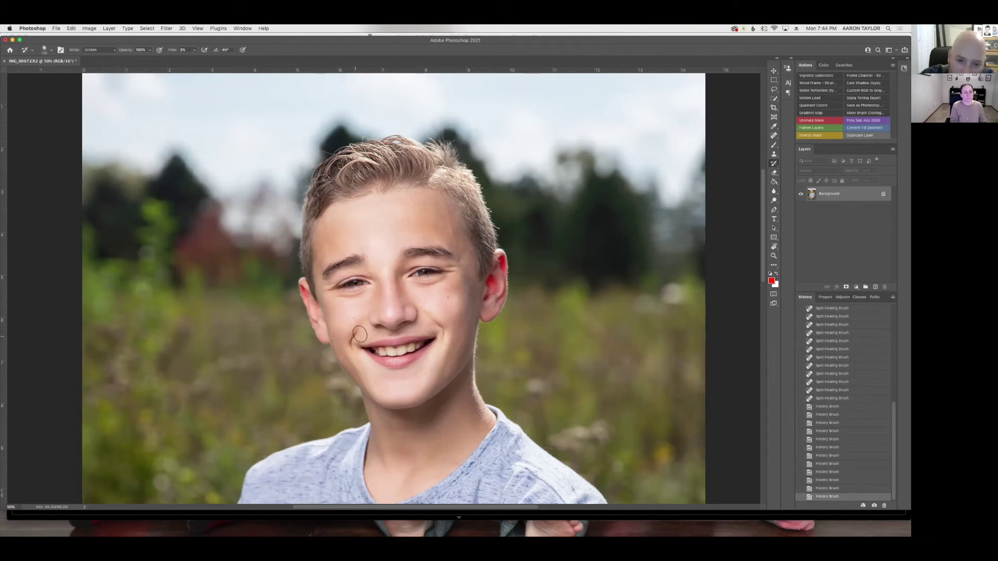
left_click(396, 333)
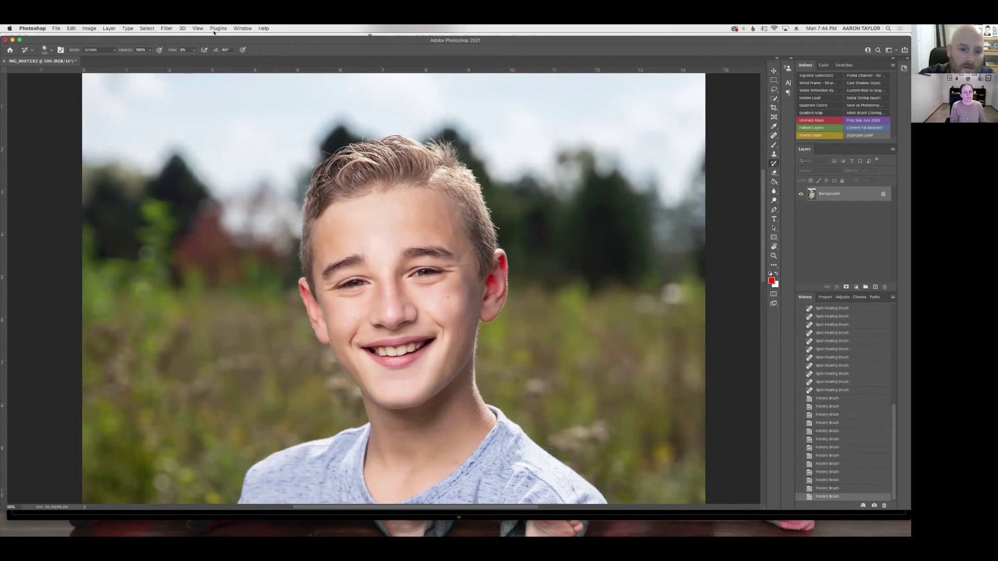
Tone down the bright skin on the forehead, cheeks and nose with an enlarged History Brush in Multiply mode.
left_click(99, 50)
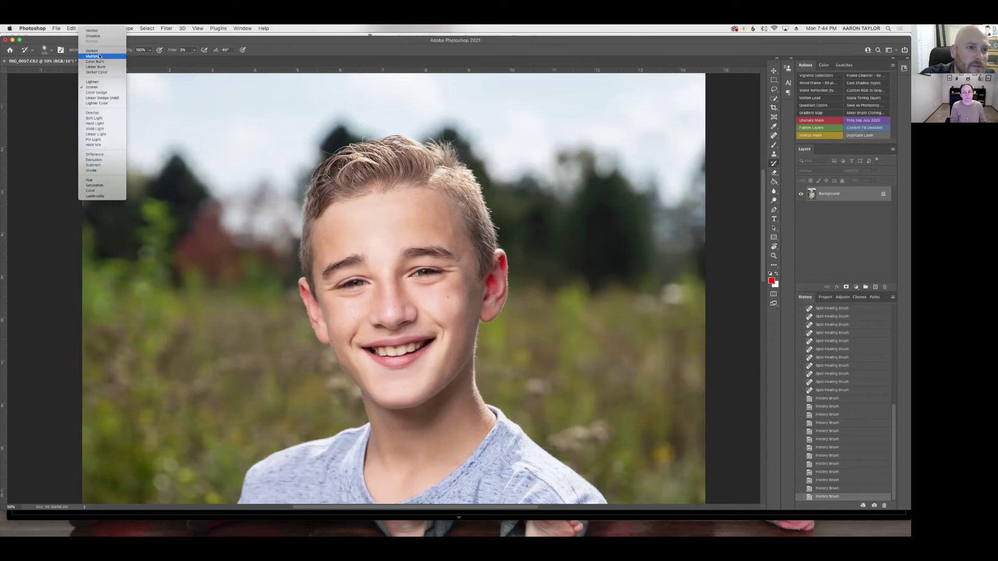
left_click(96, 57)
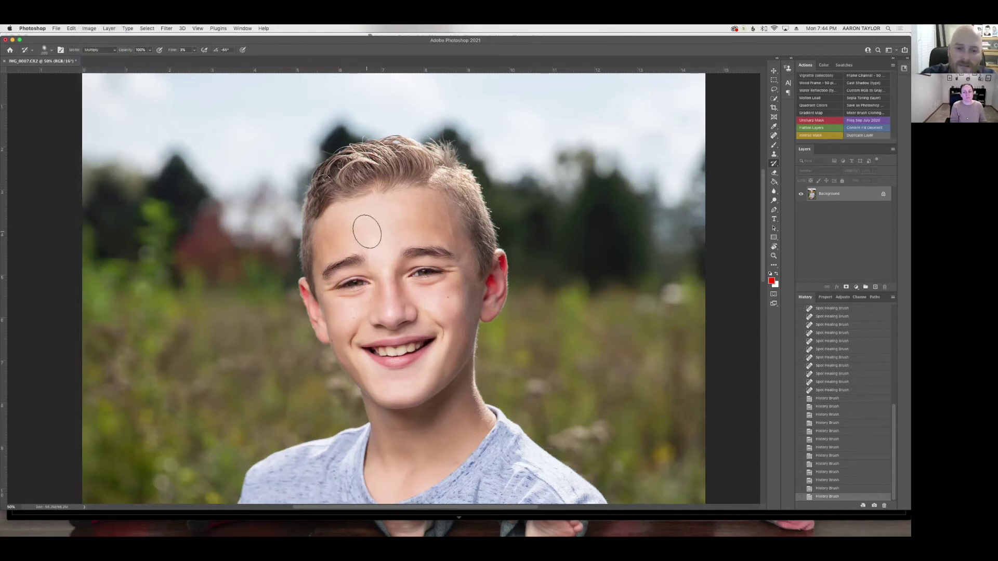
left_click_drag(379, 247, 432, 346)
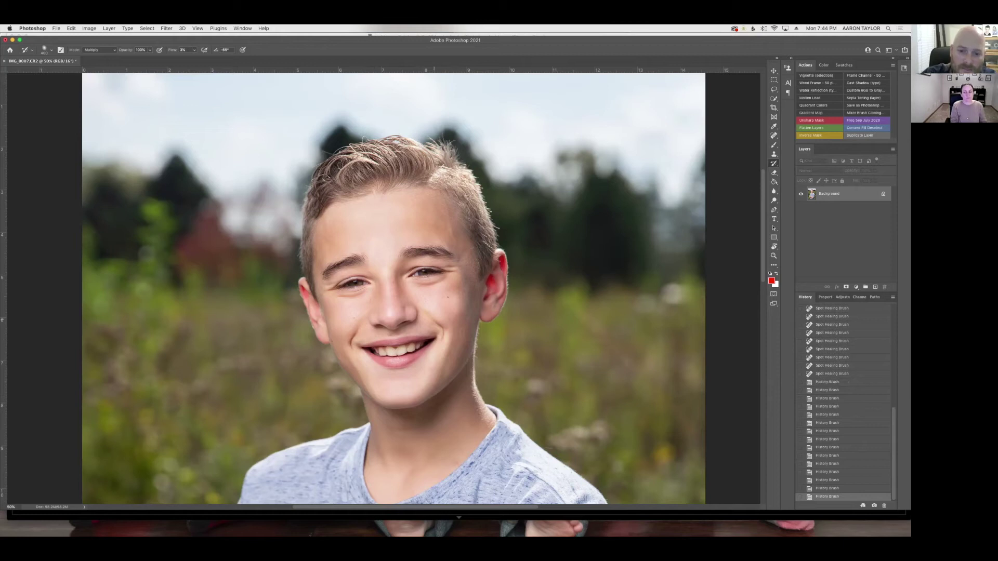
mouse_move(375, 311)
left_mouse_down()
mouse_move(395, 313)
mouse_move(389, 318)
mouse_move(394, 281)
mouse_move(379, 276)
left_mouse_up()
left_click(389, 311)
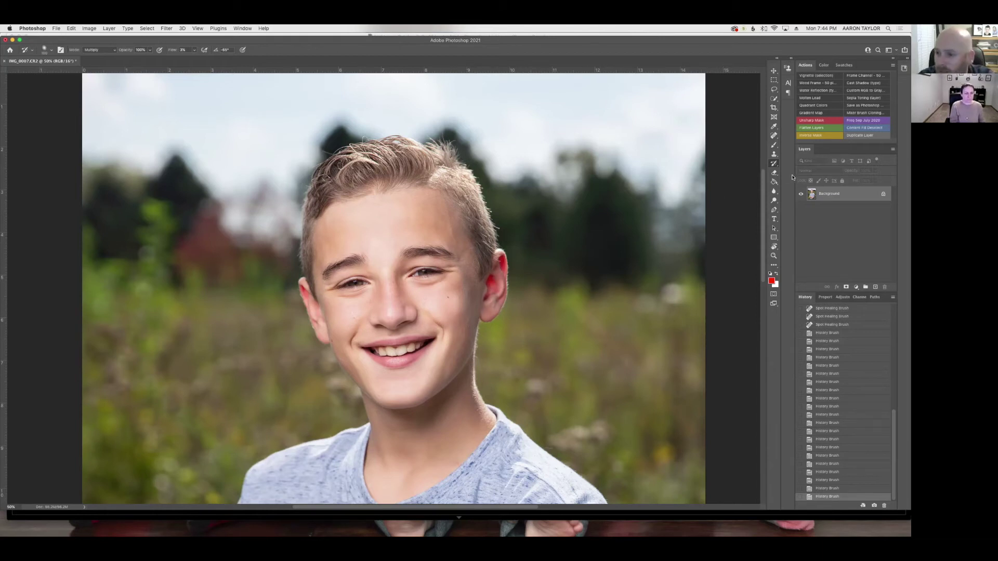
Brighten both of the boy's eyes with a small History Brush in Screen mode and check them up close.
left_click(102, 50)
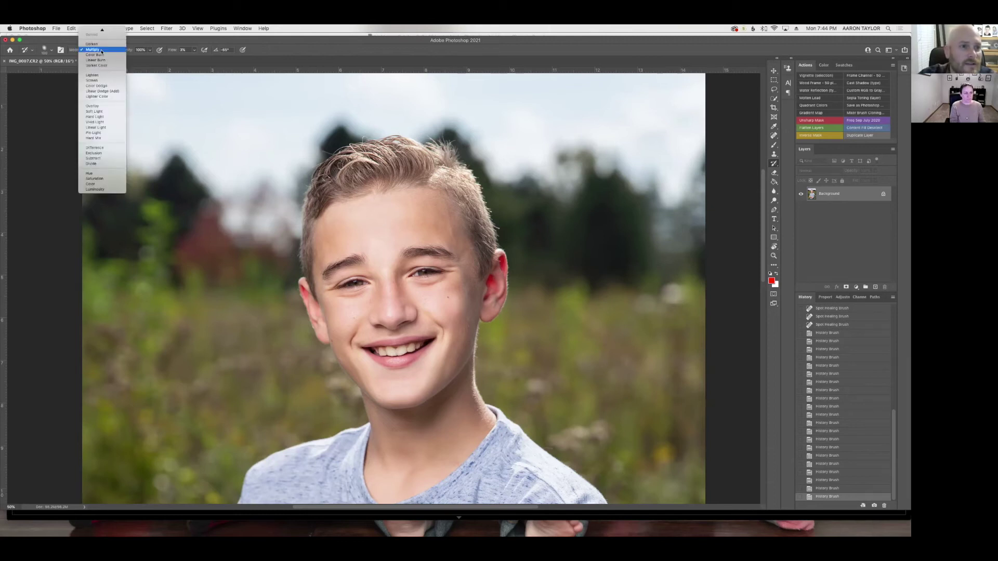
left_click(100, 81)
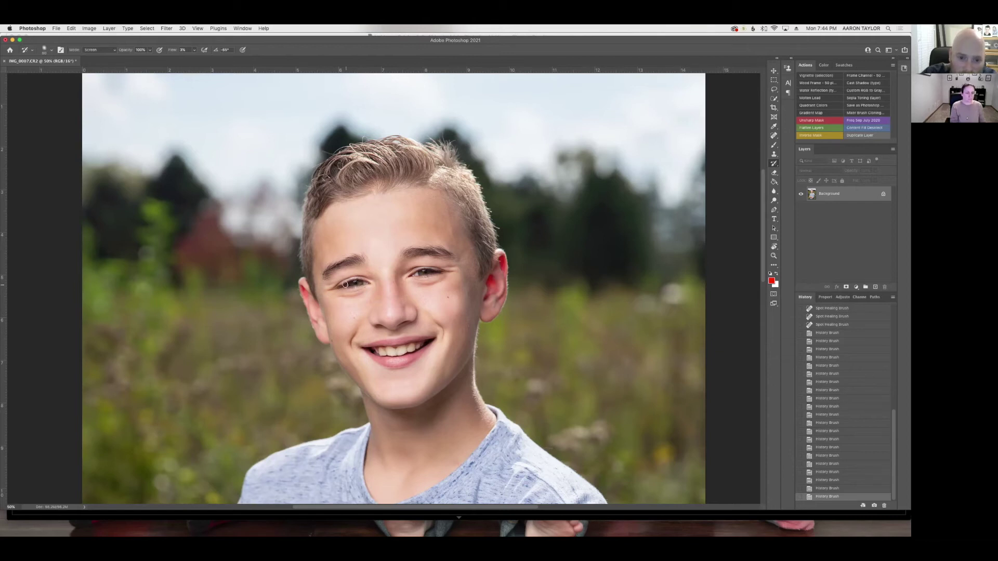
left_click_drag(364, 282, 362, 283)
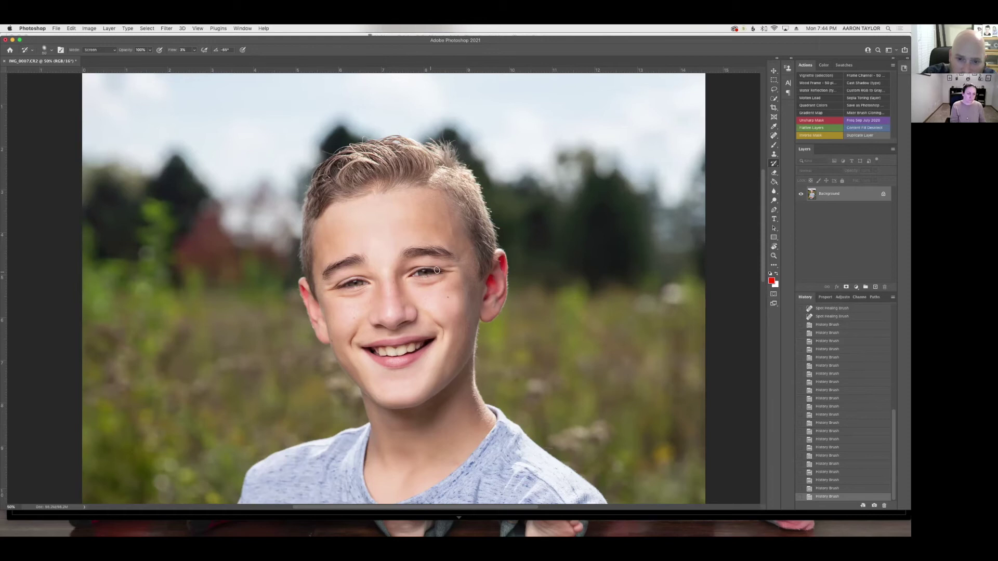
left_click(431, 268)
key("super+plus")
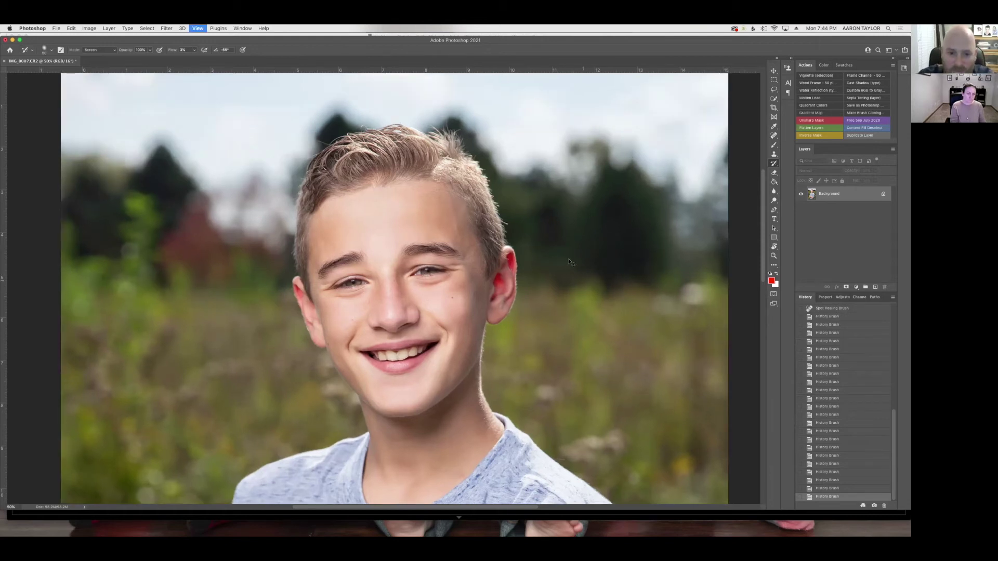
key("super+plus")
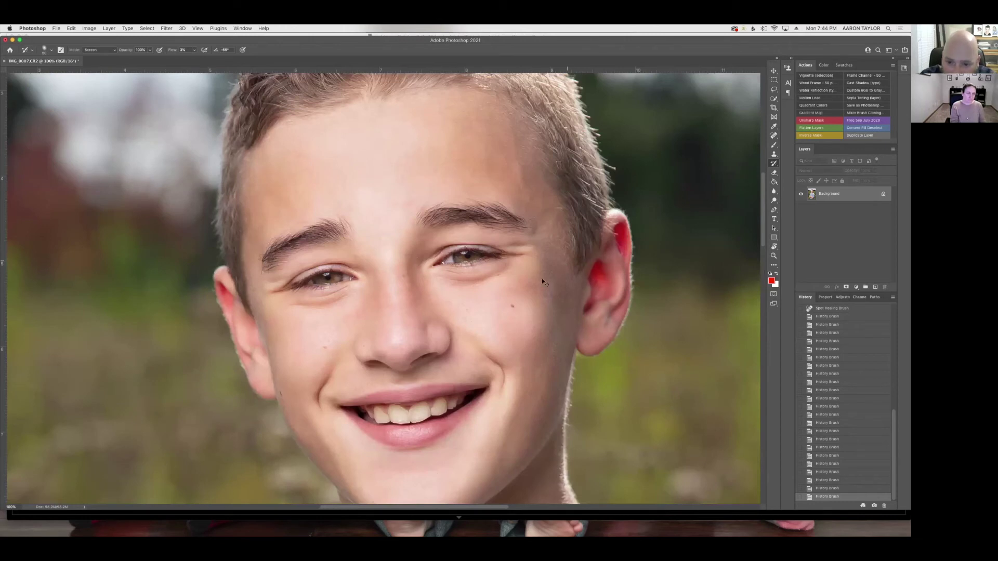
key("super+plus")
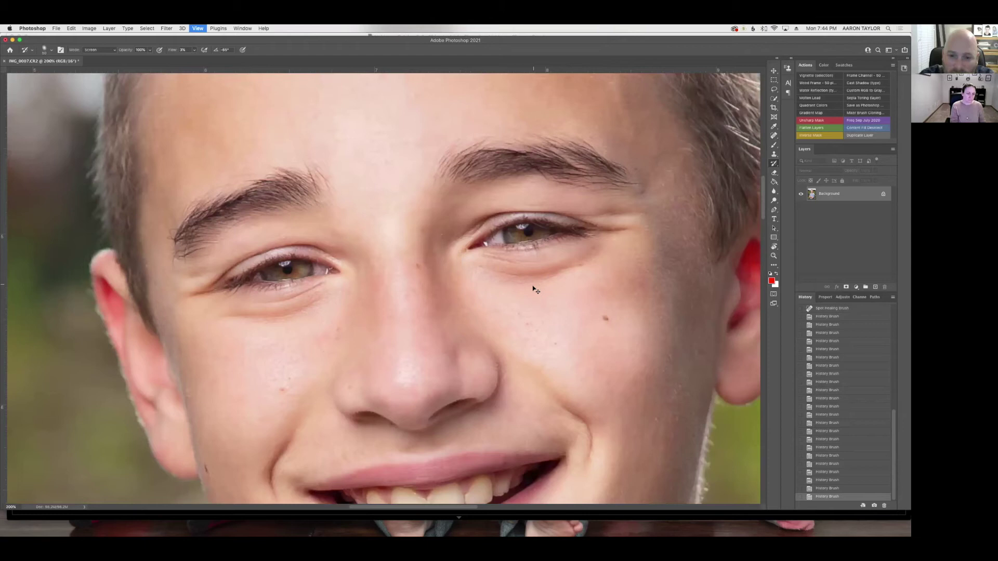
key("super+0")
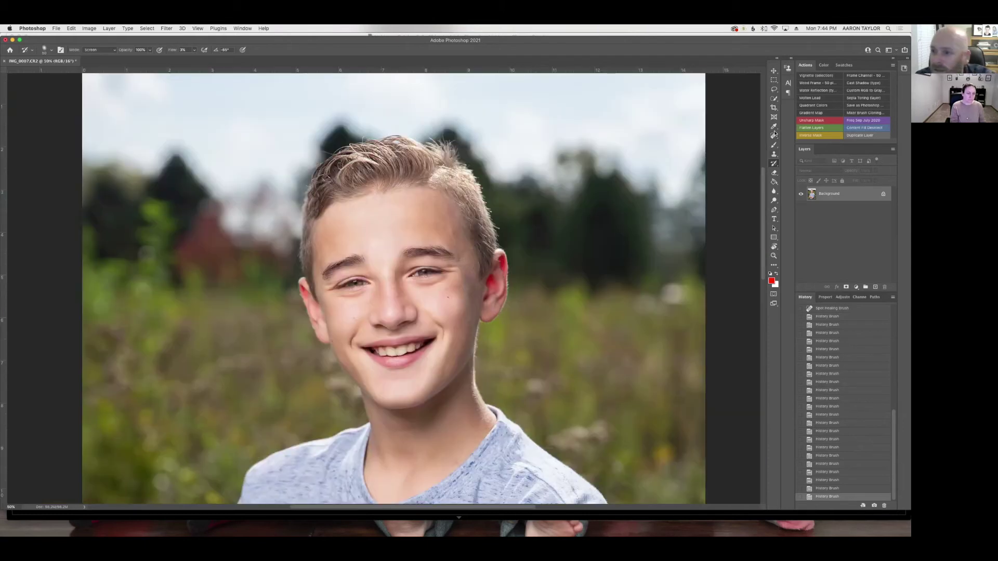
Run the Unsharp Mask action and paint its sharpening onto both eyes through the layer mask with a small white brush.
left_click(823, 119)
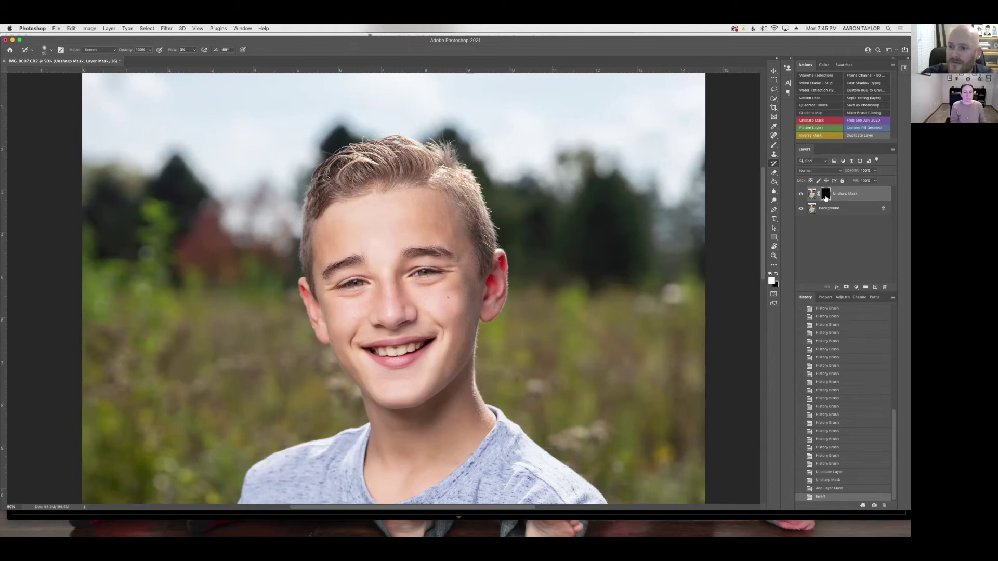
left_click(774, 145)
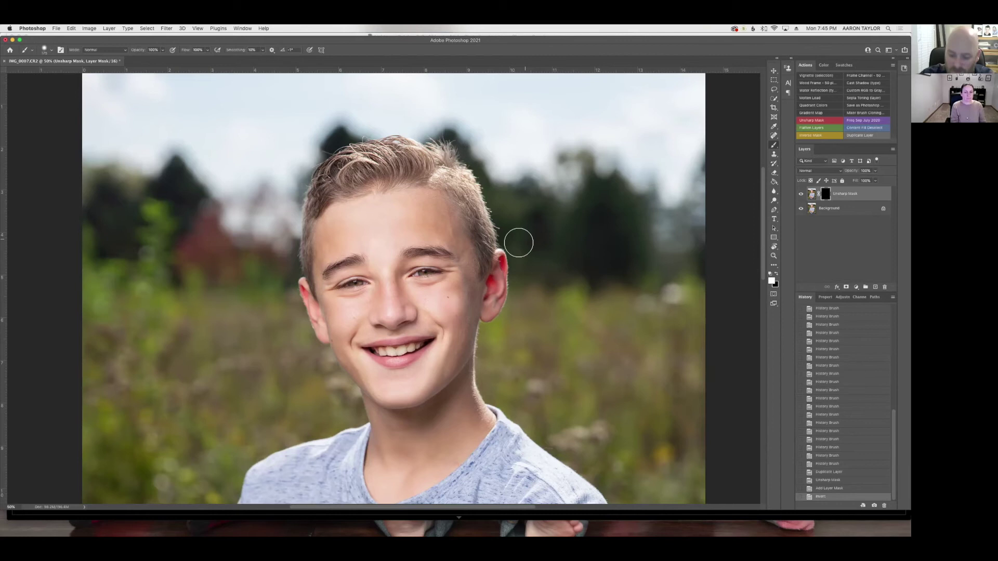
key("bracketleft")
key("bracketleft")
key("bracketleft")
key("bracketleft")
key("bracketleft")
key("bracketleft")
key("bracketleft")
key("bracketleft")
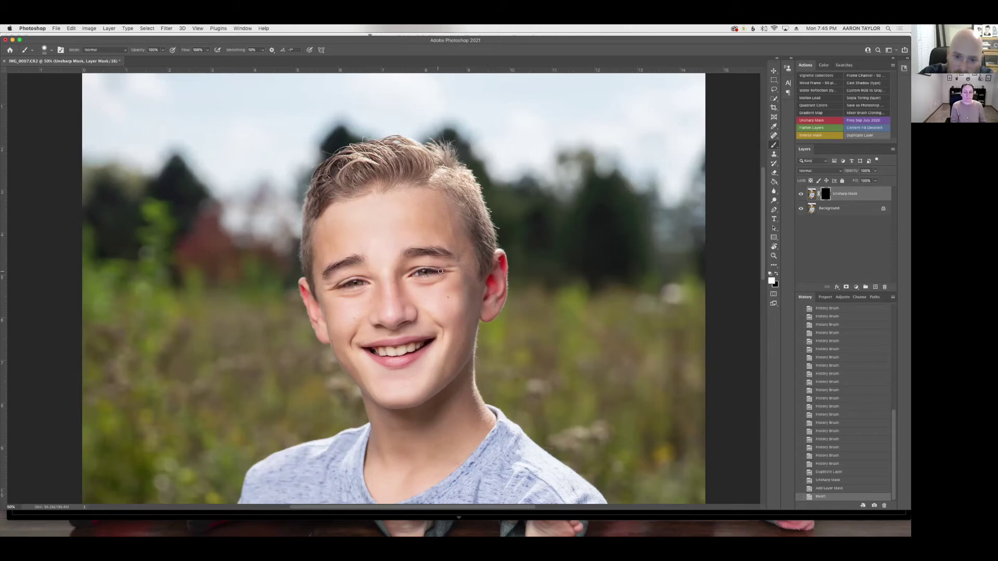
left_click_drag(425, 269, 418, 270)
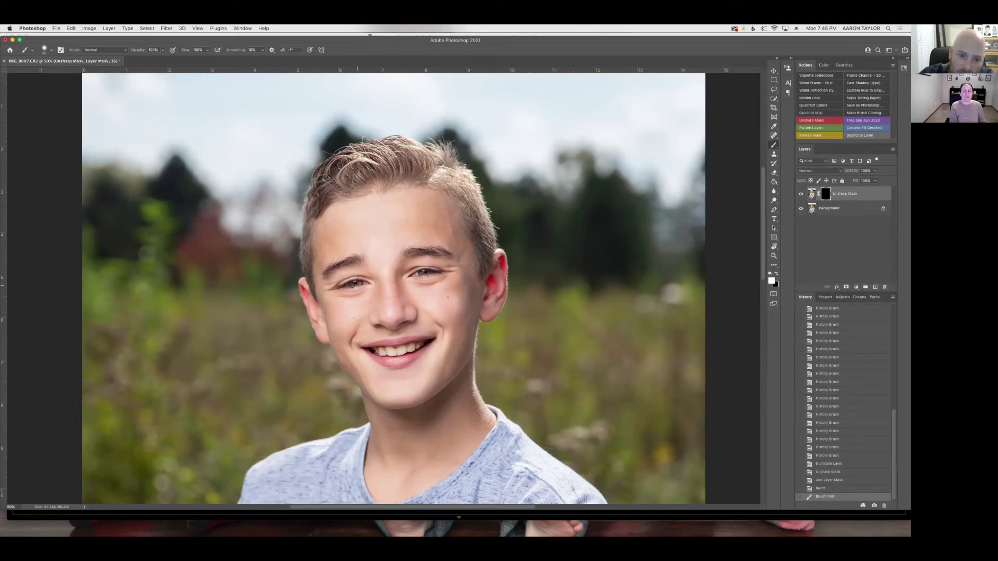
left_click_drag(354, 285, 361, 283)
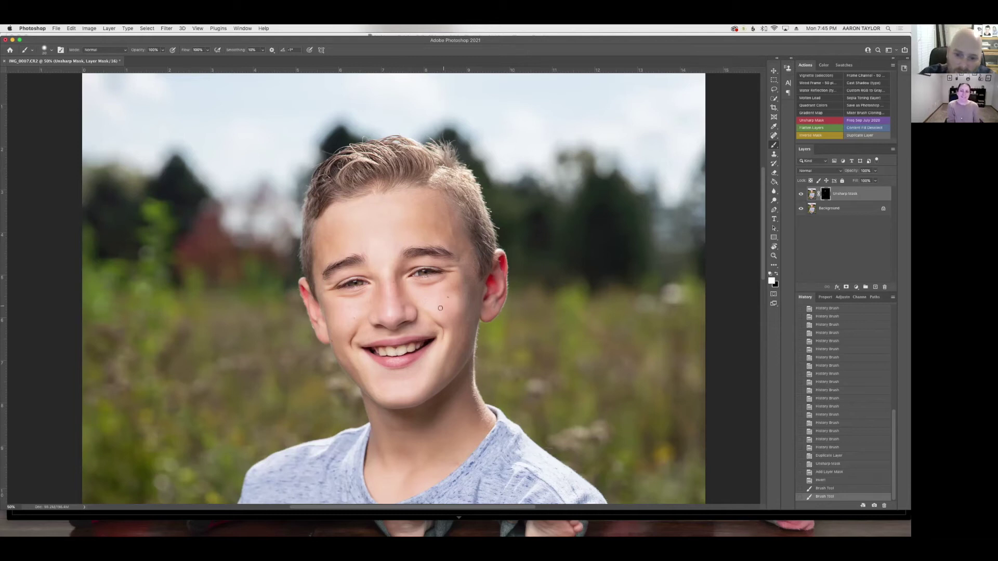
Flatten the image and heal small marks around the hem of the boy's left sleeve with the Spot Healing Brush.
scroll(473, 391, "down", 3)
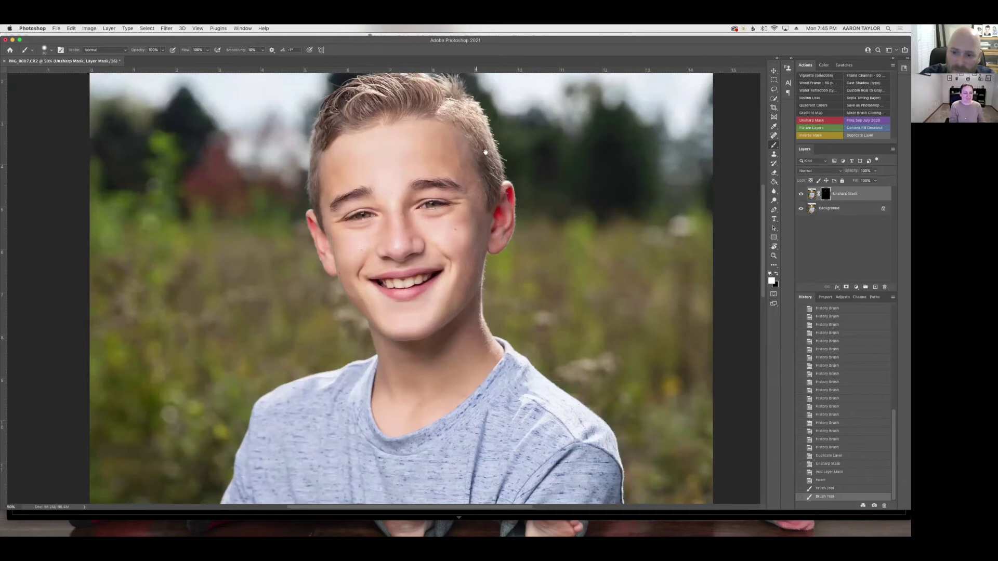
scroll(438, 163, "down", 10)
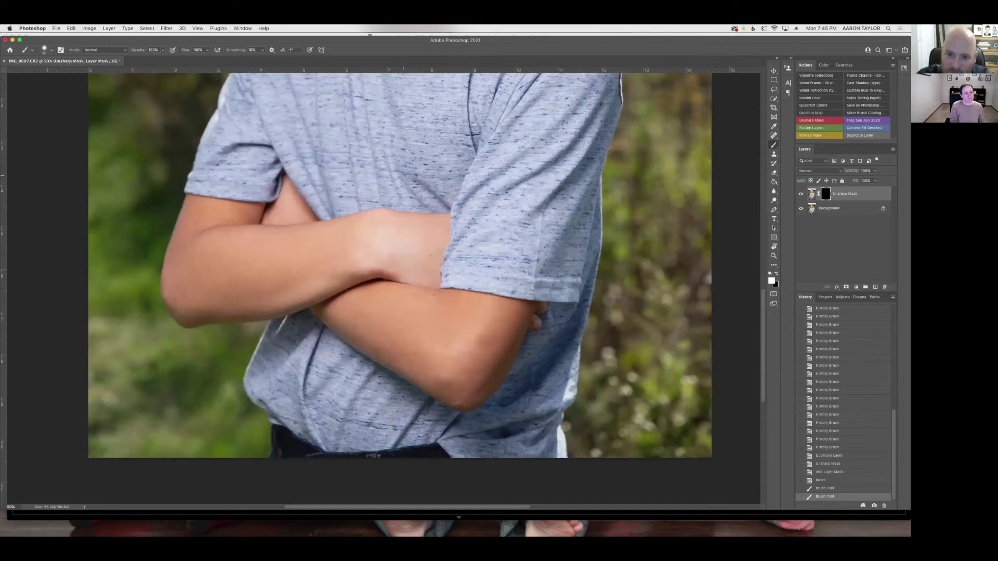
key("super+shift+e")
key("j")
left_click_drag(546, 200, 481, 226)
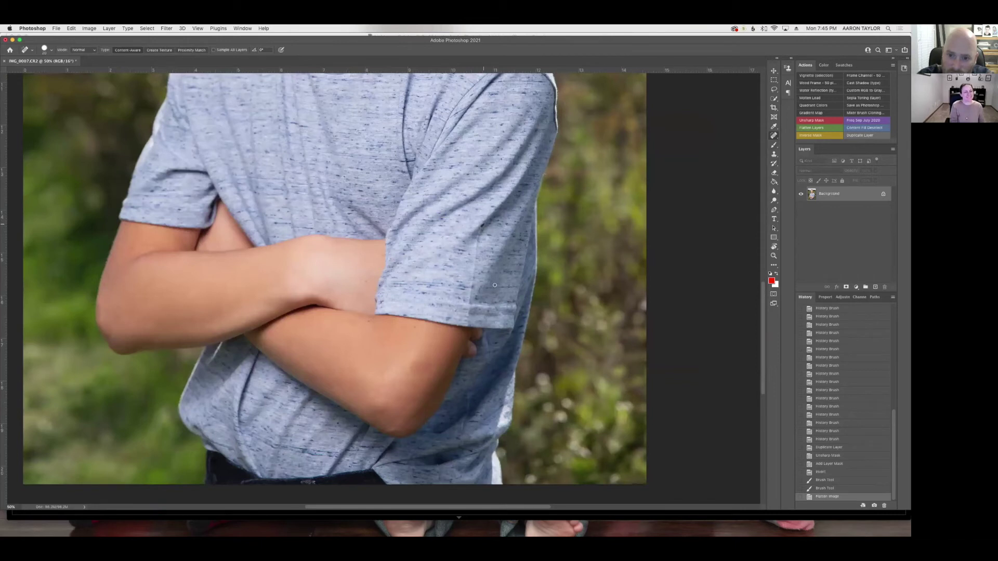
left_click(470, 315)
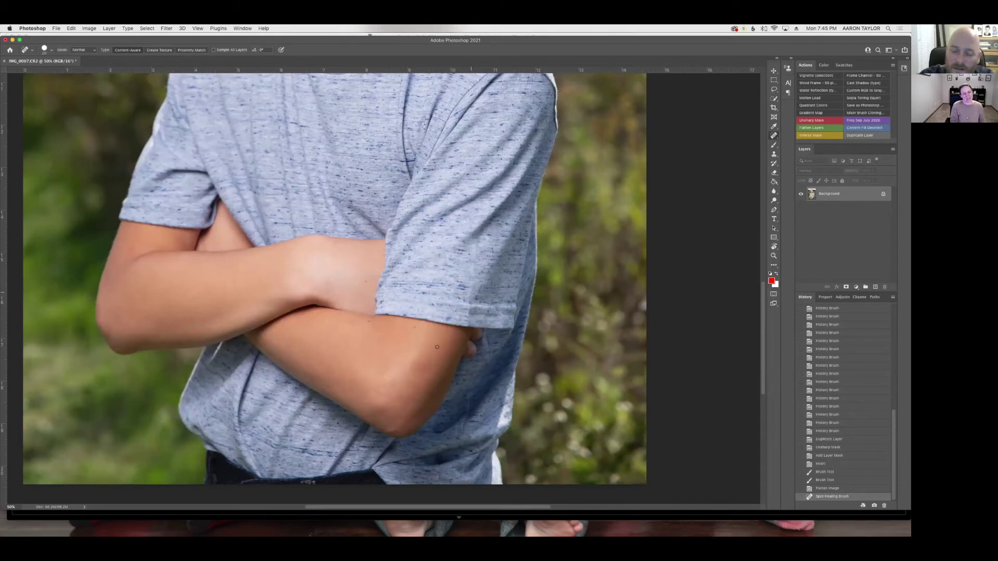
Heal the small spot at the edge of the boy's jaw beside his right earlobe.
scroll(541, 305, "up", 5)
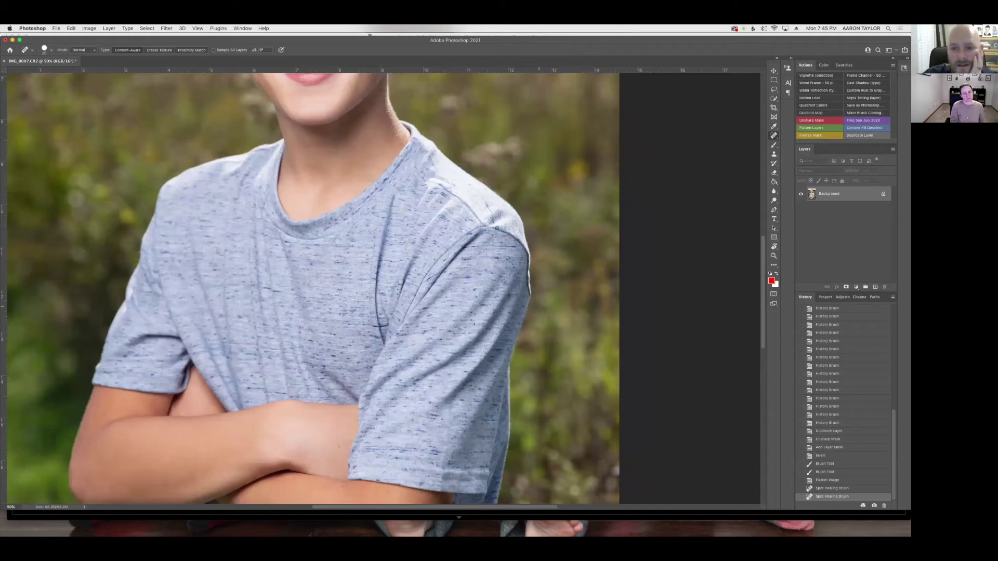
scroll(513, 223, "up", 3)
scroll(513, 224, "left", 3)
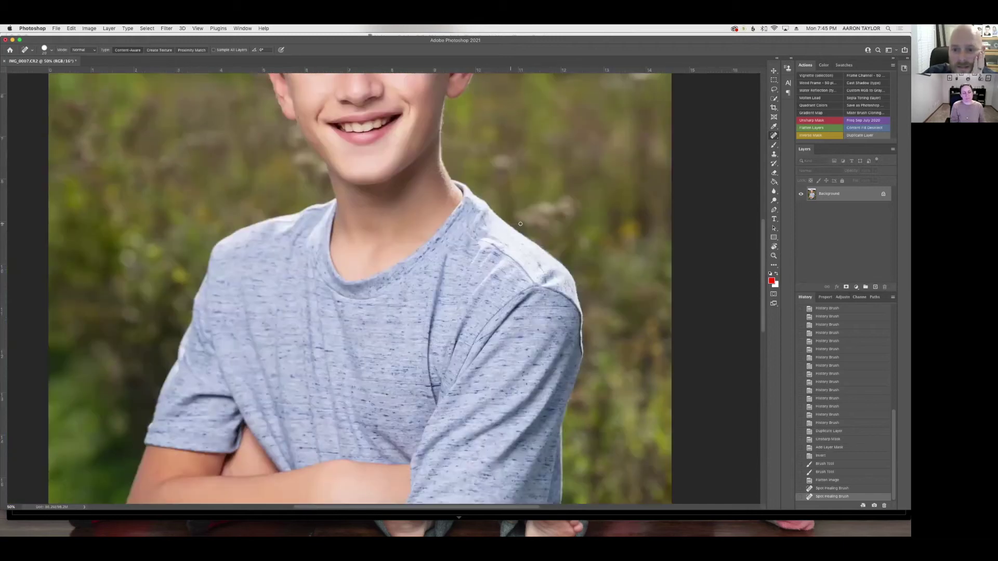
left_click(285, 112)
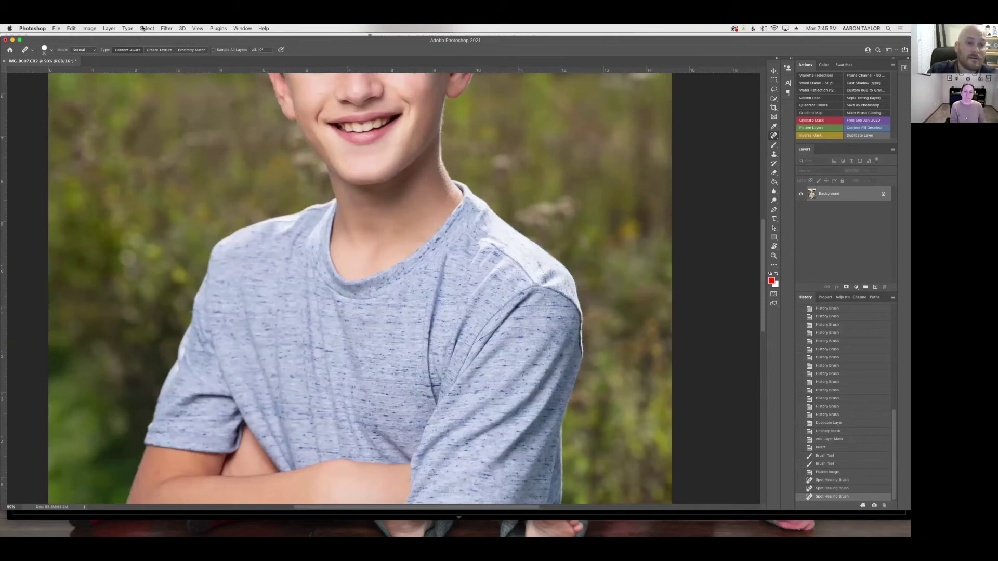
Smooth the outer edge of the boy's left sleeve in Liquify with a size 200 Forward Warp brush and apply it.
left_click(166, 29)
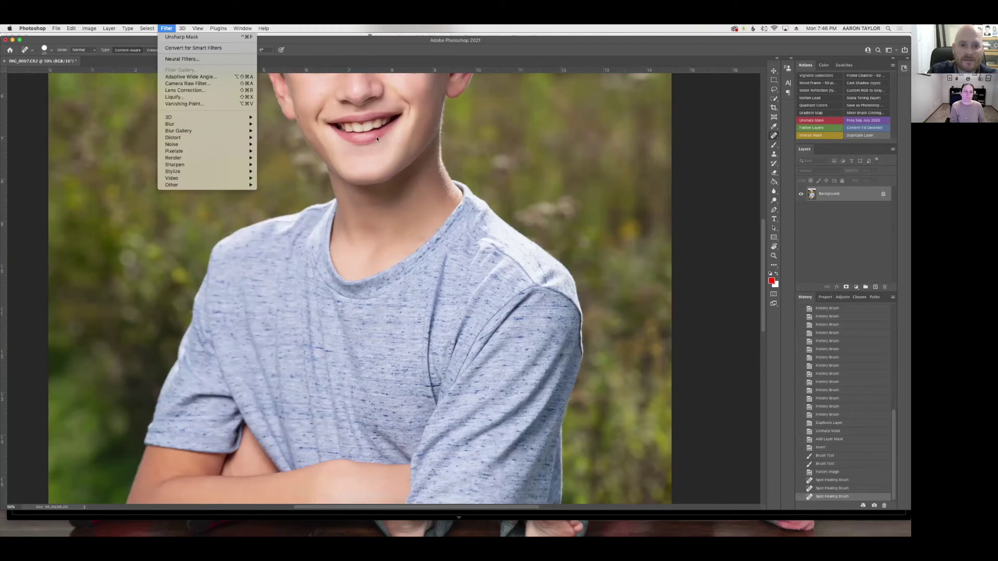
left_click(174, 97)
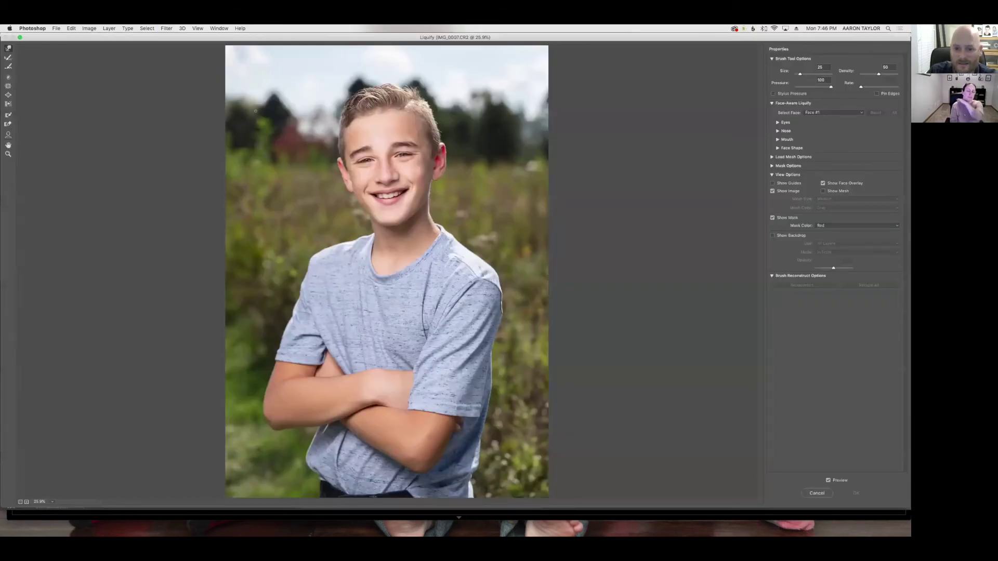
key("bracketright")
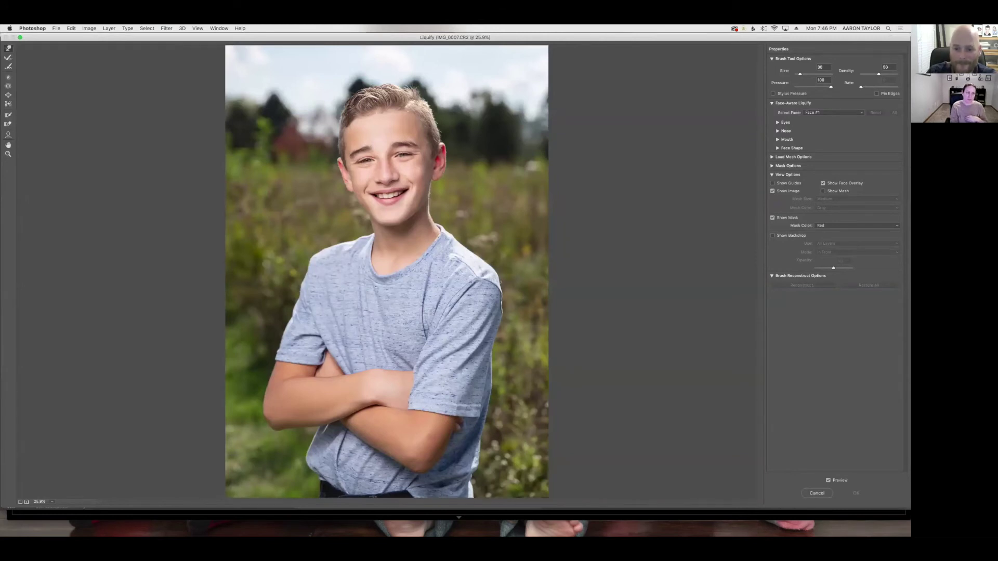
key("bracketright")
key("bracketright")
key("bracketright")
key("bracketright")
key("bracketright")
key("bracketright")
key("bracketright")
key("bracketright")
key("bracketright")
key("bracketright")
key("bracketright")
key("bracketright")
key("bracketright")
key("bracketright")
key("bracketright")
key("bracketright")
key("bracketright")
key("bracketleft")
key("bracketleft")
left_click(502, 315)
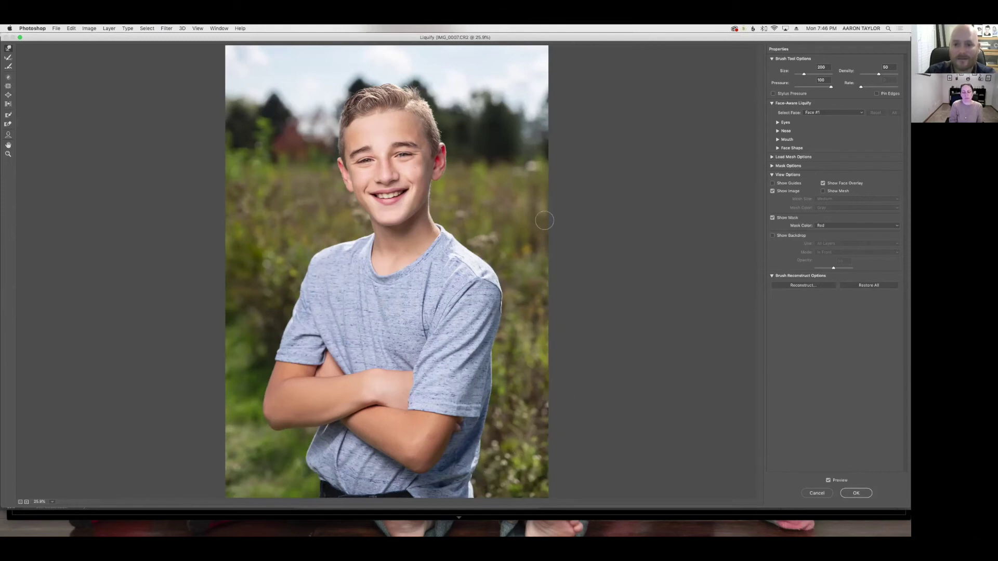
left_click(856, 493)
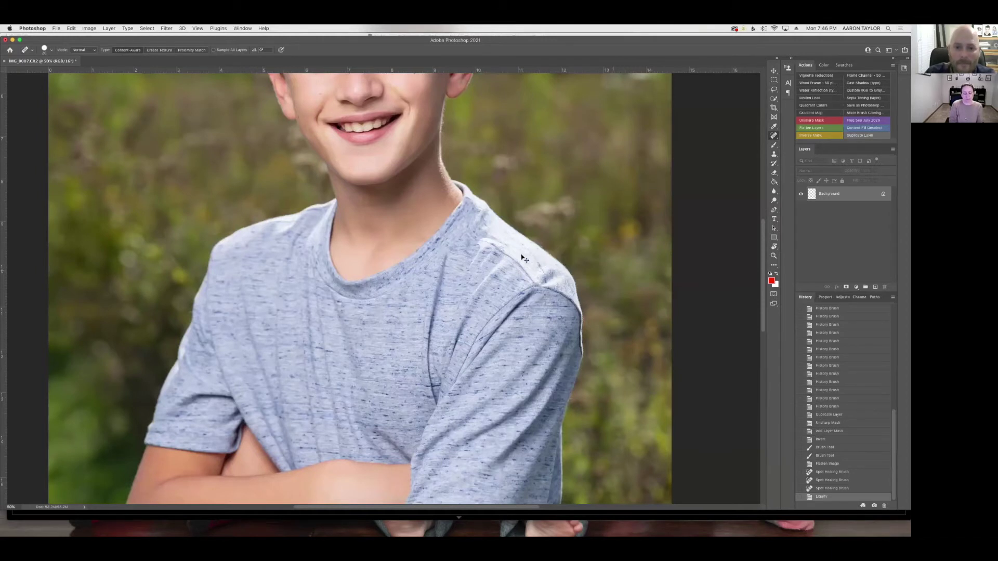
Darken the chest area of the boy's shirt with a large History Brush set to Multiply mode.
key("super+0")
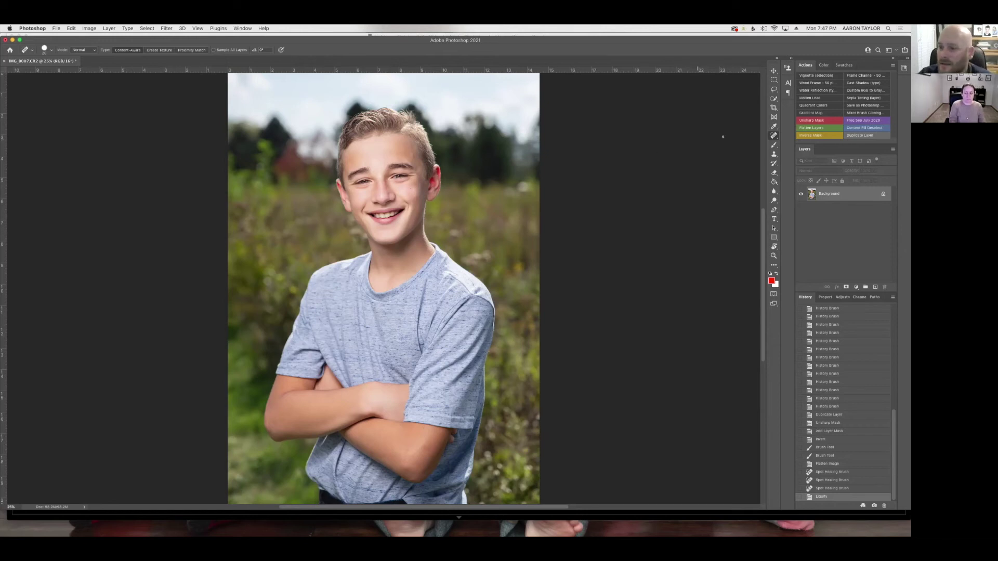
left_click(773, 164)
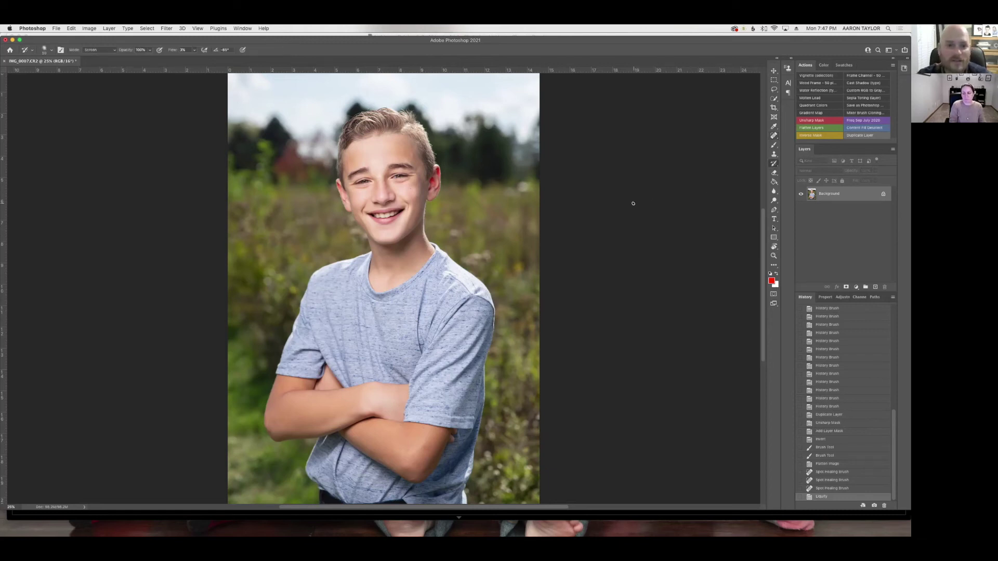
key("bracketright")
key("bracketright")
key("bracketright")
key("bracketright")
key("bracketright")
key("bracketright")
key("bracketright")
key("bracketright")
key("bracketright")
key("bracketright")
key("bracketright")
key("bracketright")
key("bracketright")
key("bracketright")
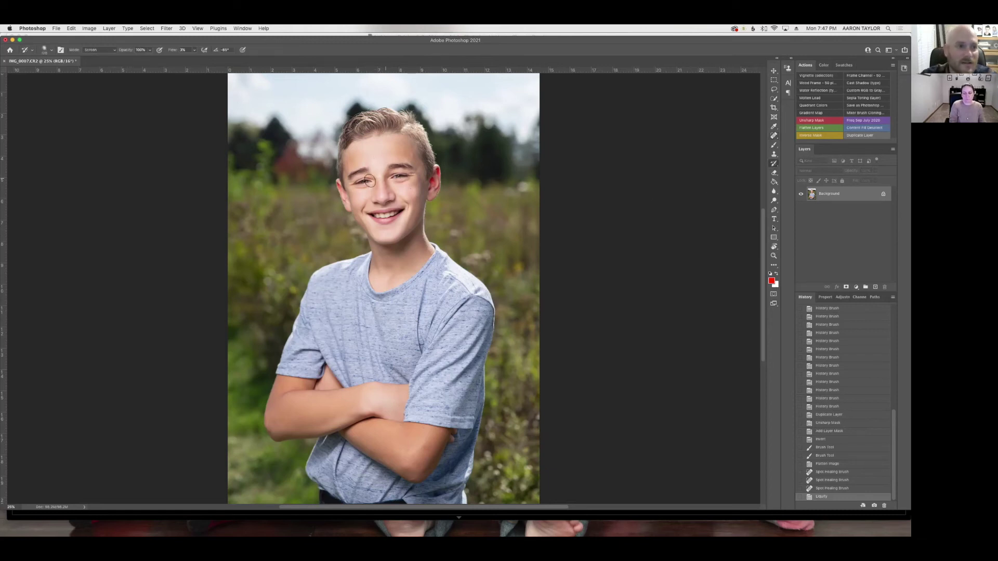
left_click(111, 49)
scroll(104, 48, "up", 3)
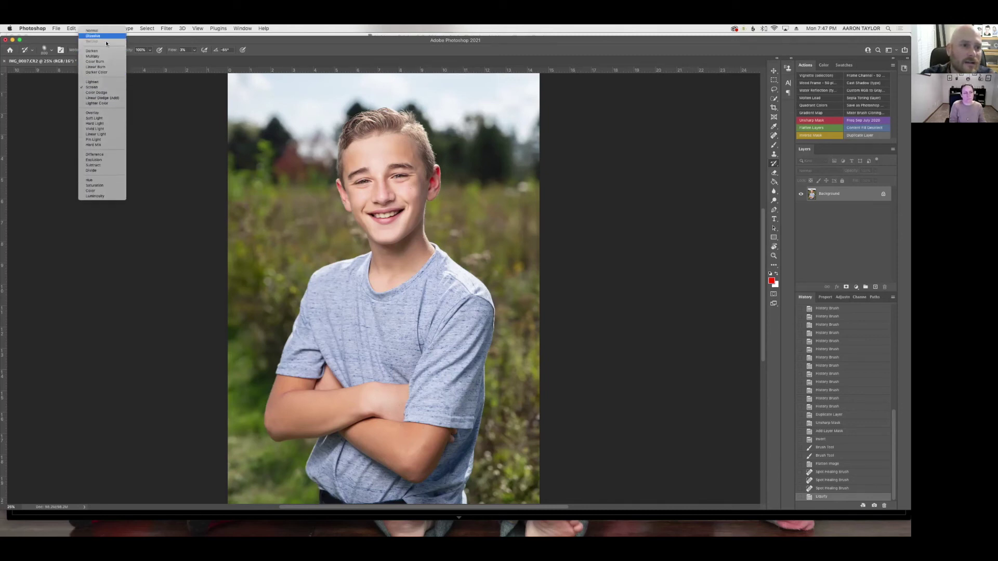
left_click(96, 64)
key("bracketright")
key("bracketright")
key("bracketright")
key("bracketright")
key("bracketright")
key("bracketright")
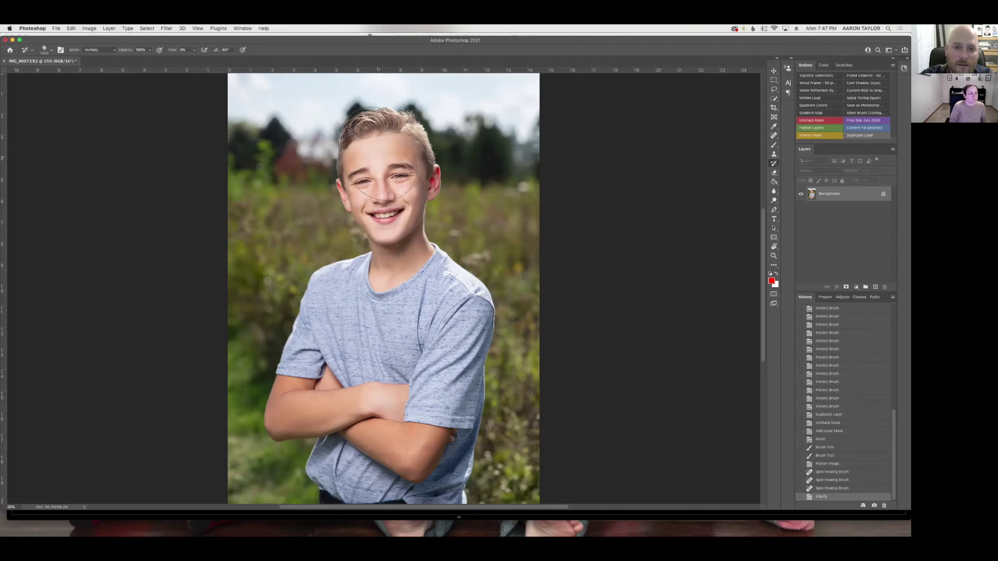
mouse_move(376, 297)
left_mouse_down()
mouse_move(370, 332)
mouse_move(419, 322)
mouse_move(415, 333)
left_mouse_up()
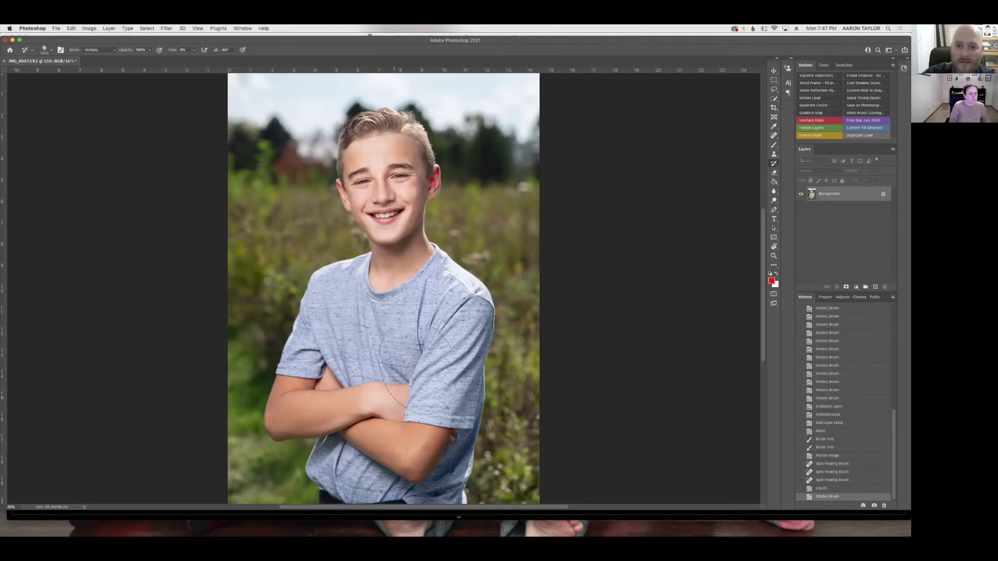
Compare the portrait before and after the last History Brush stroke in the history and save the image.
left_click(820, 489)
left_click(823, 497)
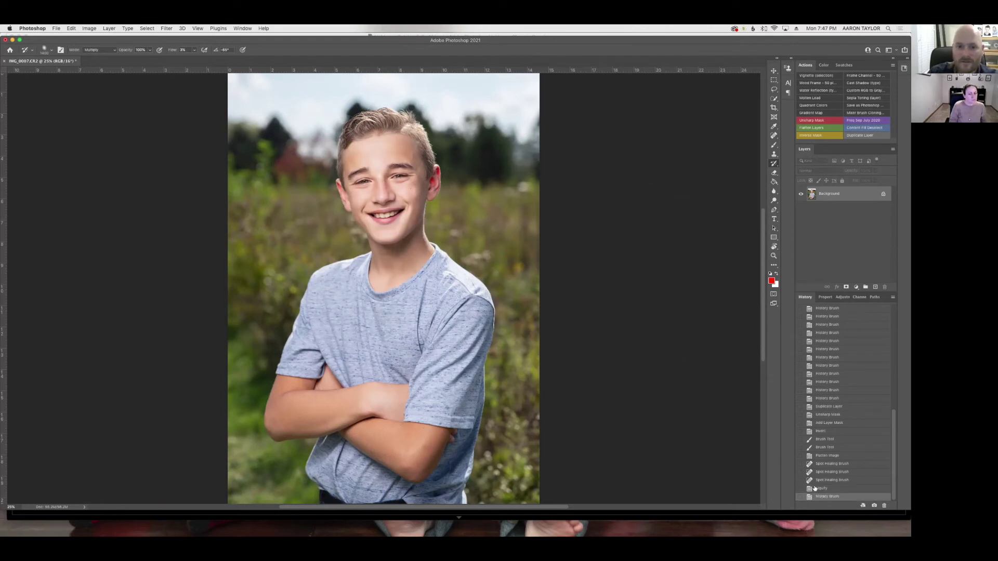
key("super+s")
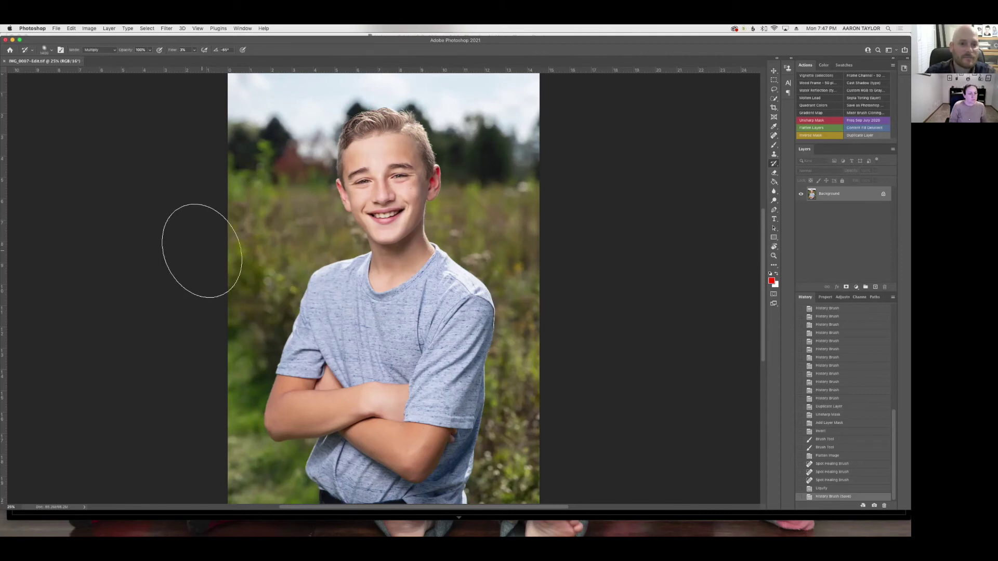
Switch to Lightroom Classic and compare the retouched portrait with the original IMG_0007.CR2 several times.
key("super+Tab")
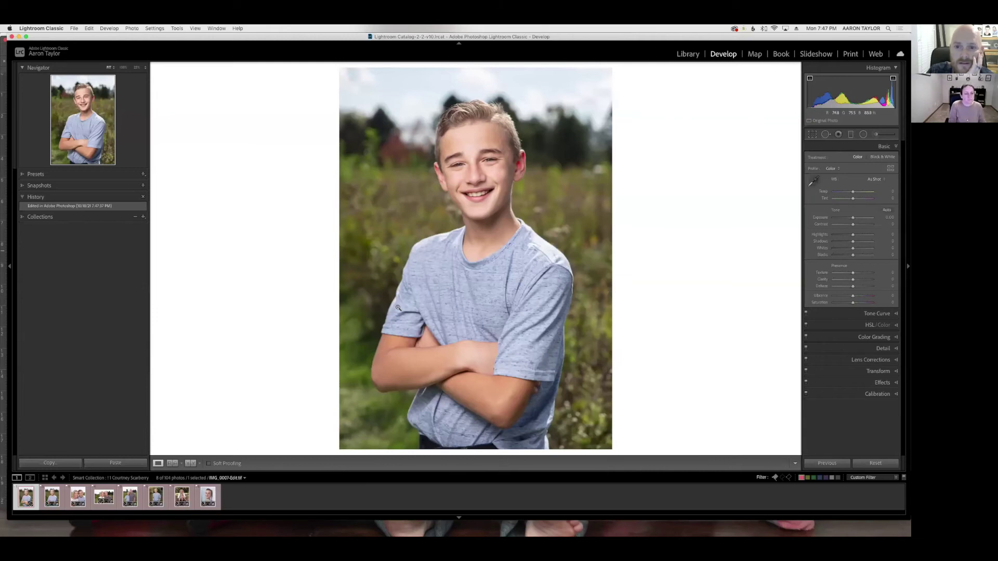
key("Right")
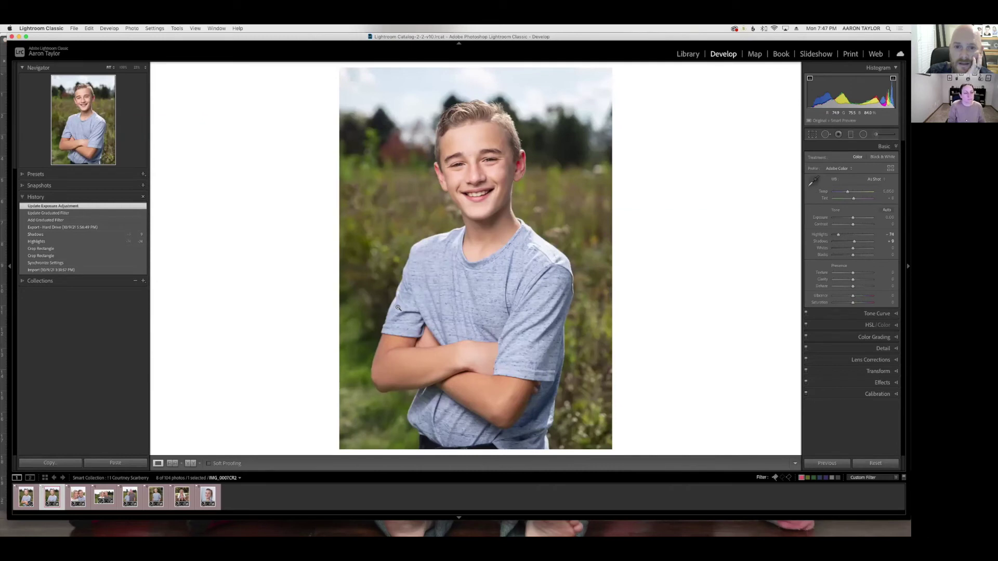
key("Left")
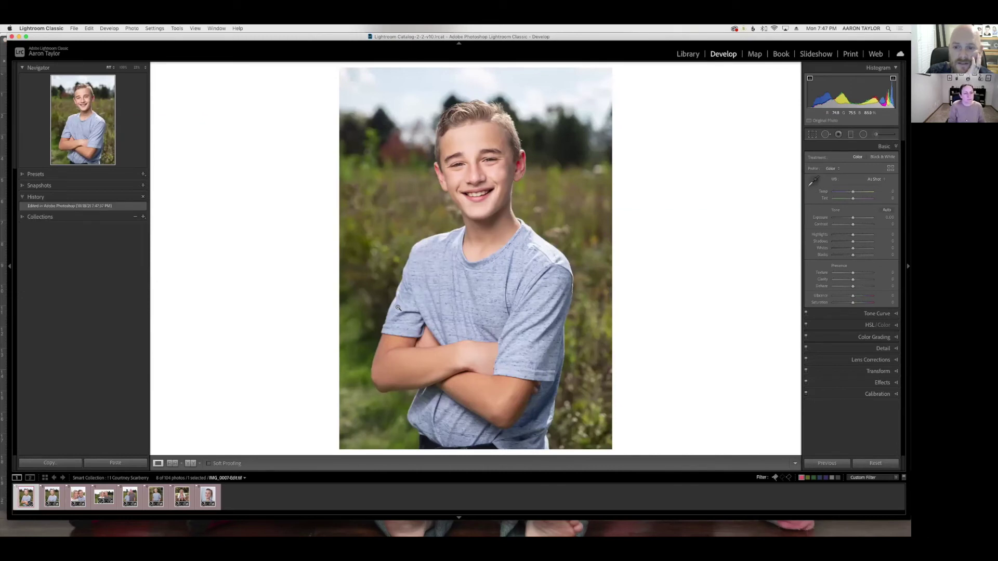
key("Right")
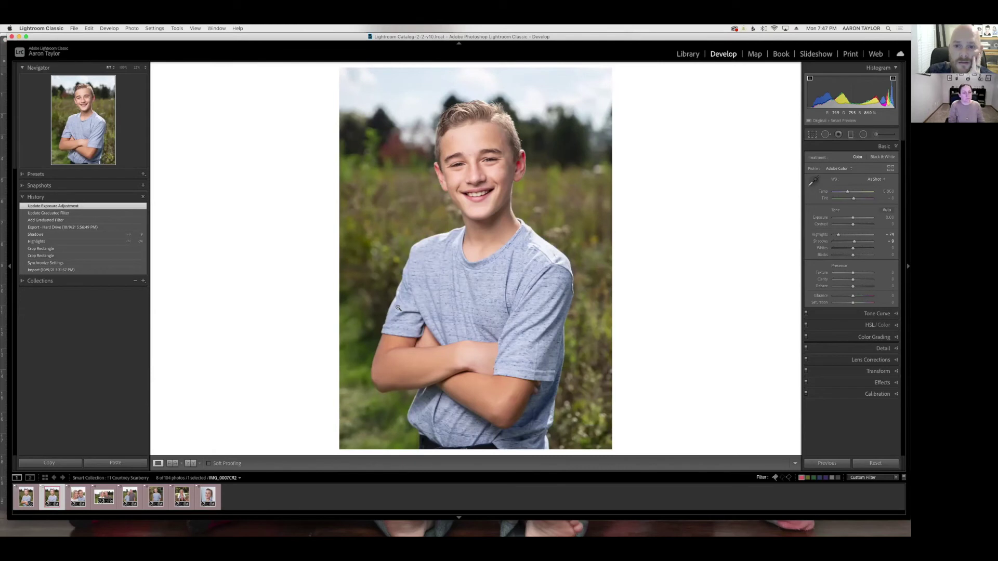
key("Left")
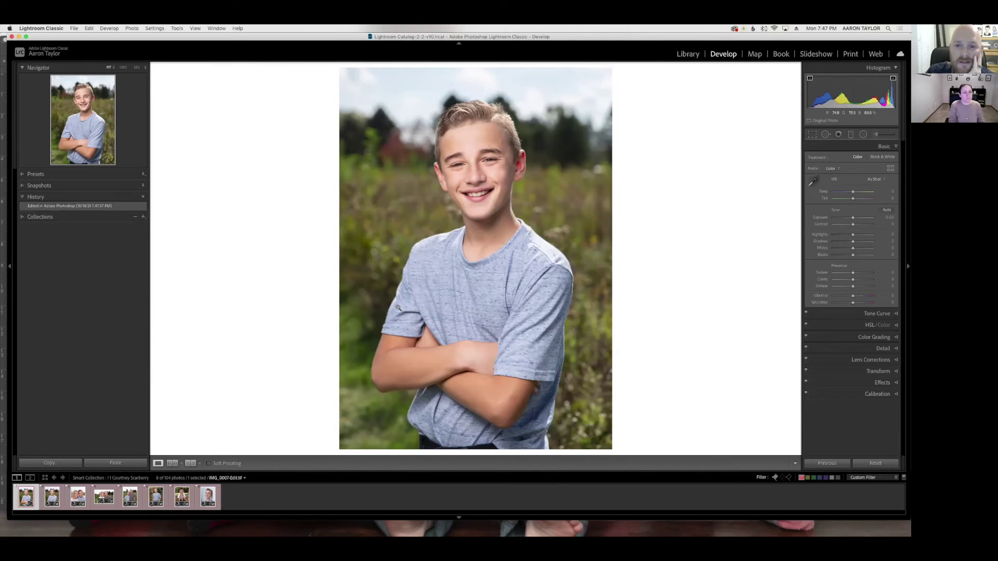
key("Right")
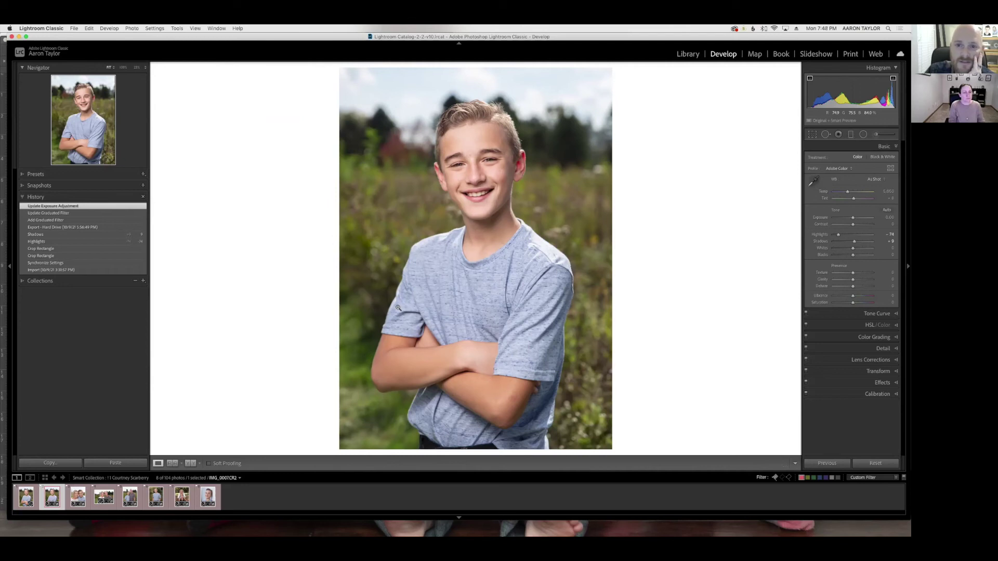
key("Left")
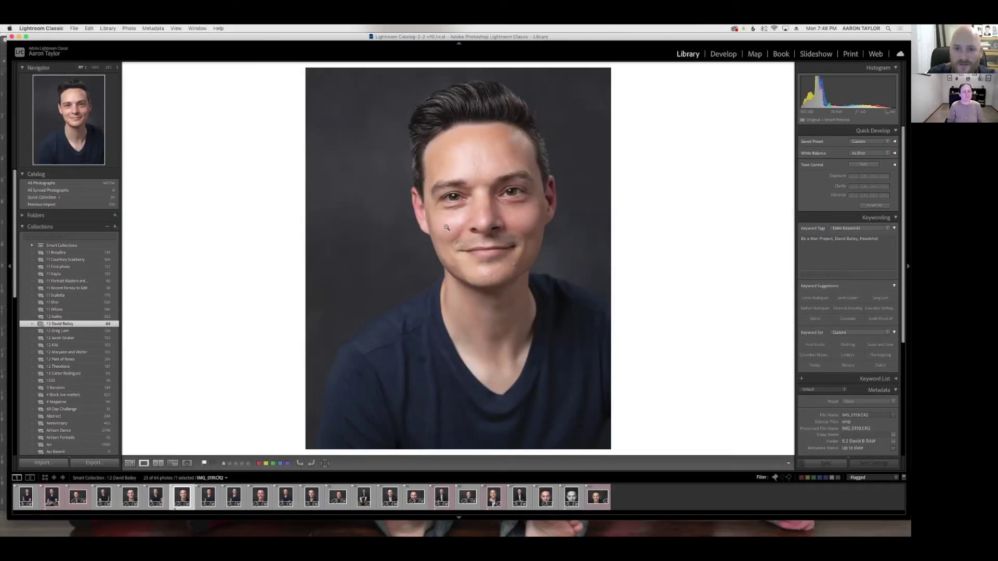
Open the man's headshot IMG_0119.CR2 from Lightroom Classic for editing in Adobe Photoshop 2021.
right_click(452, 274)
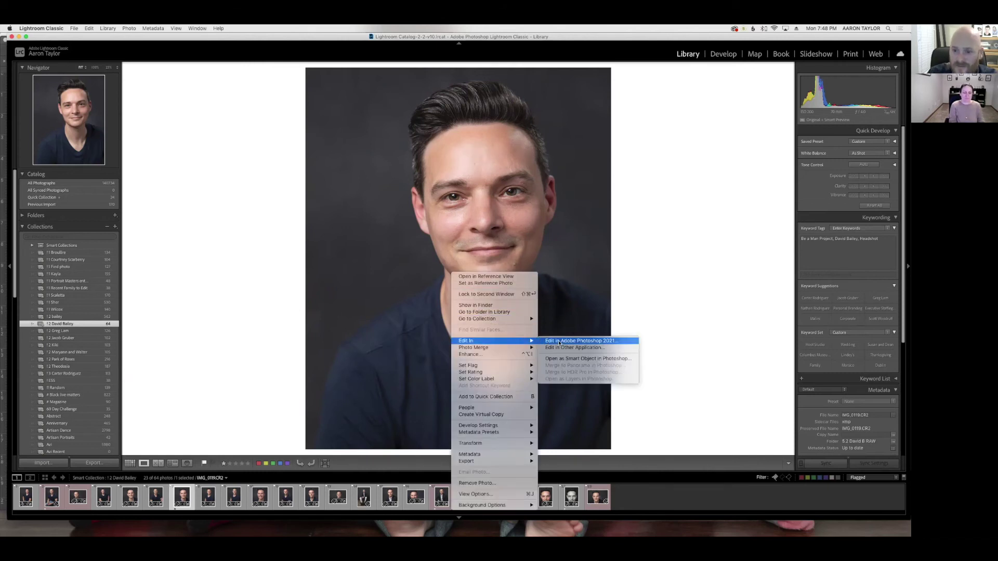
left_click(443, 287)
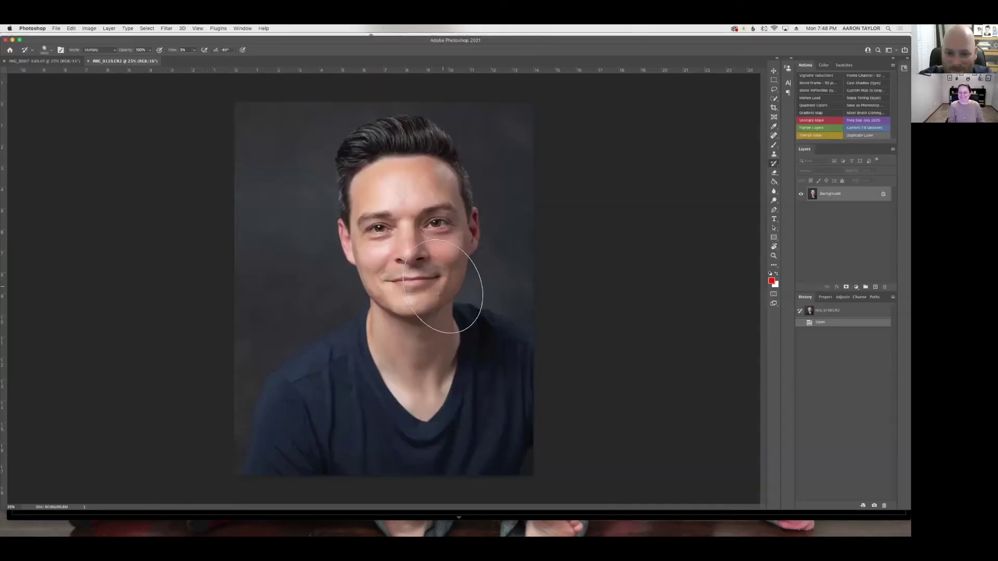
Heal the small blemishes along the man's right jawline and on his chin with the Spot Healing Brush.
left_click(773, 135)
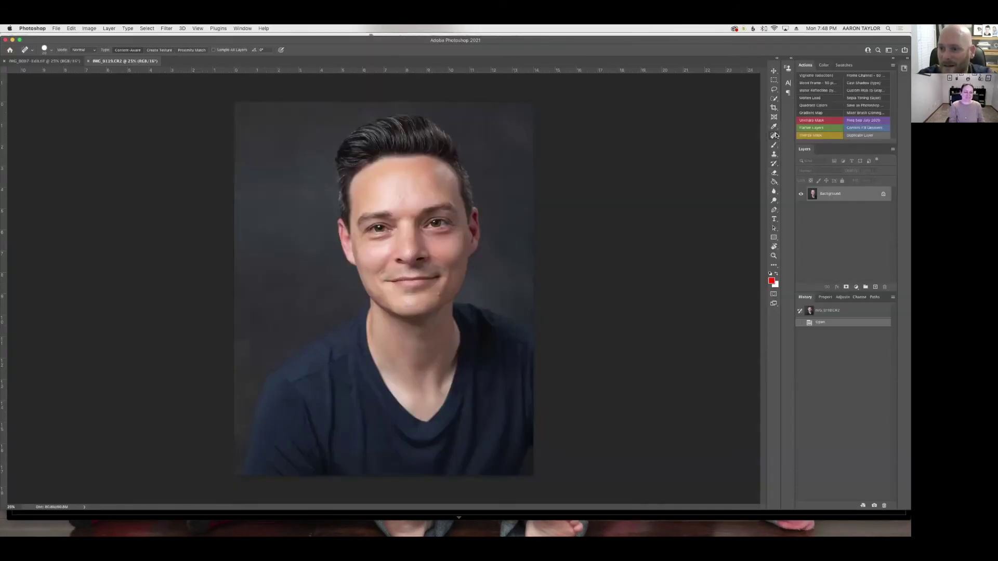
key("super+plus")
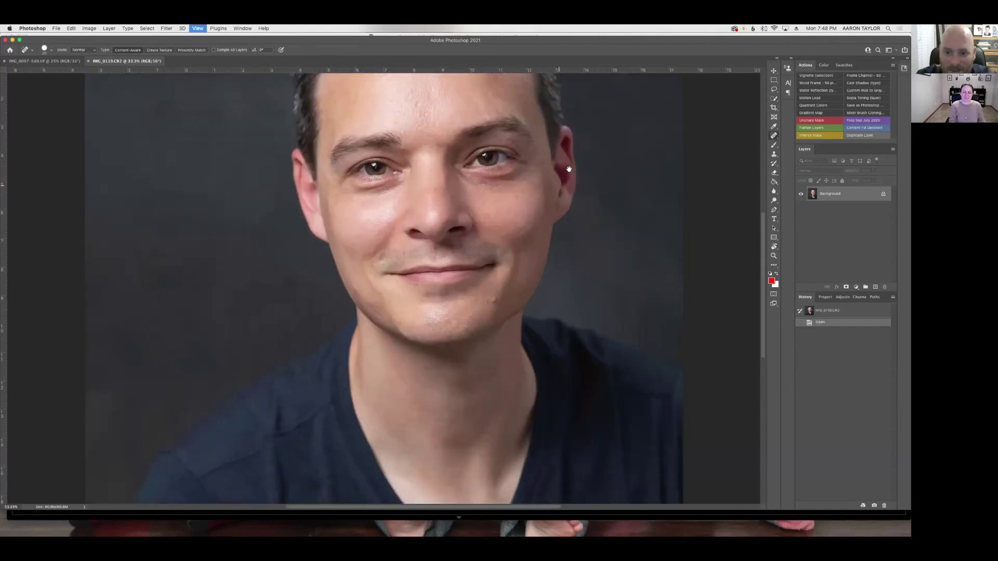
left_click_drag(490, 265, 468, 300)
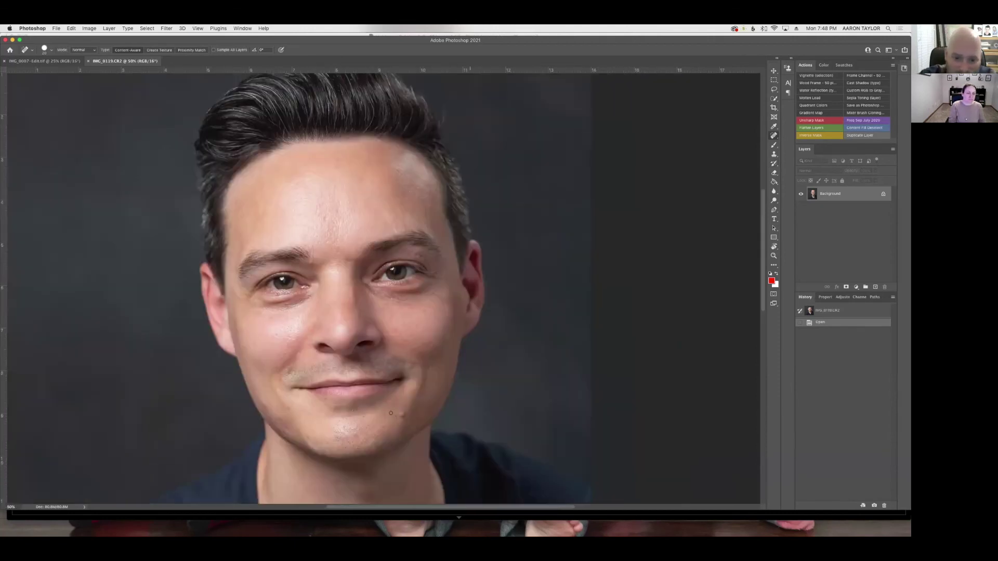
left_click_drag(261, 402, 264, 407)
left_click(266, 404)
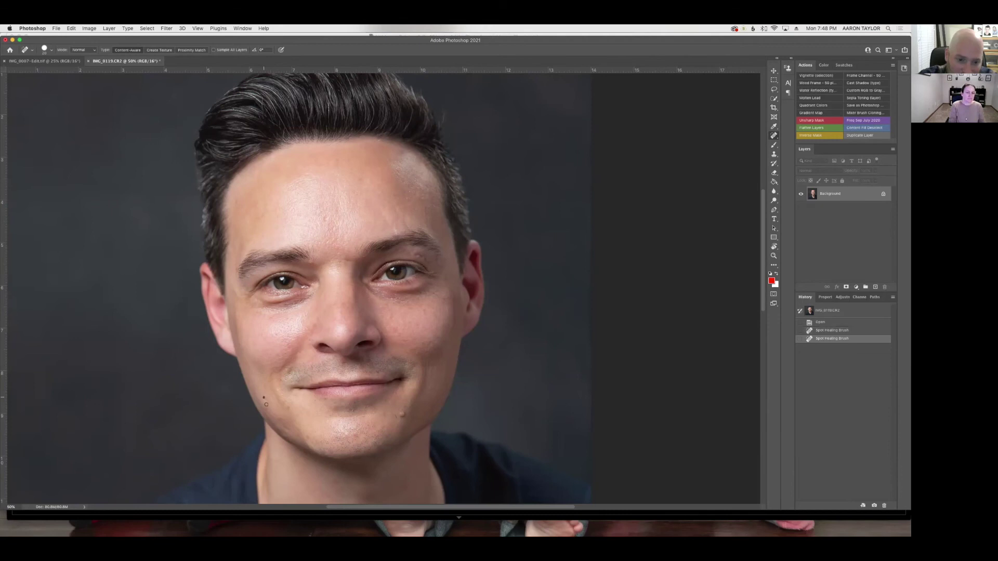
left_click(394, 416)
left_click(396, 419)
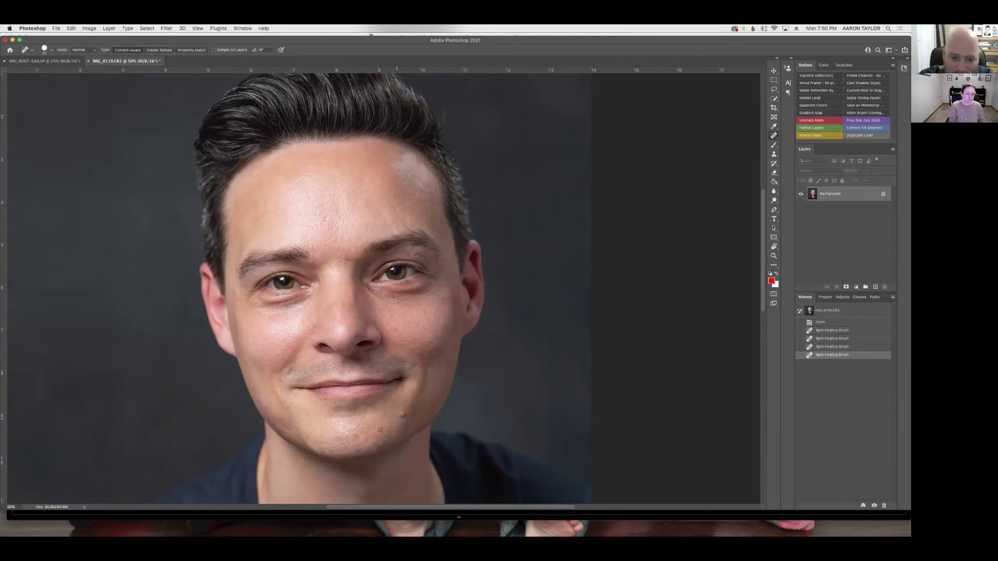
left_click(358, 434)
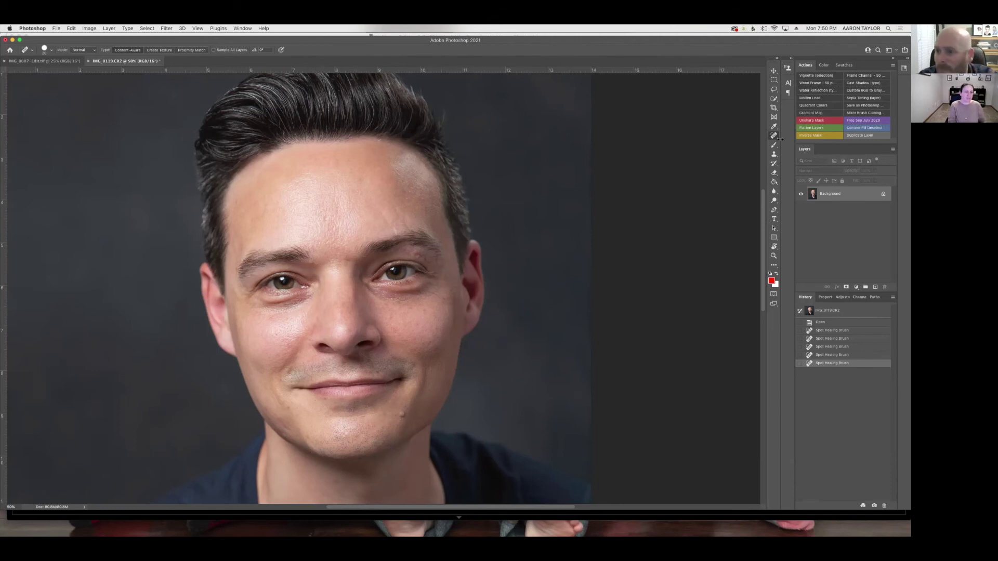
Lighten the dark areas between the man's eyebrows and around both eyes with a small History Brush in Screen mode.
left_click(773, 162)
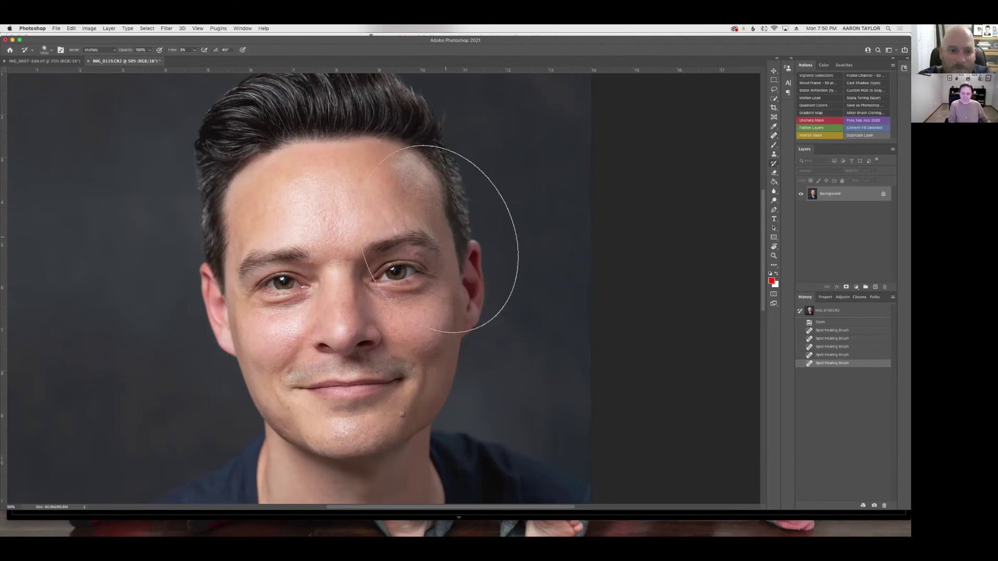
key("bracketleft")
key("bracketleft")
key("bracketleft")
key("bracketleft")
key("bracketleft")
key("bracketleft")
key("bracketleft")
key("bracketleft")
key("bracketleft")
key("bracketleft")
key("bracketleft")
key("bracketleft")
key("bracketleft")
key("bracketleft")
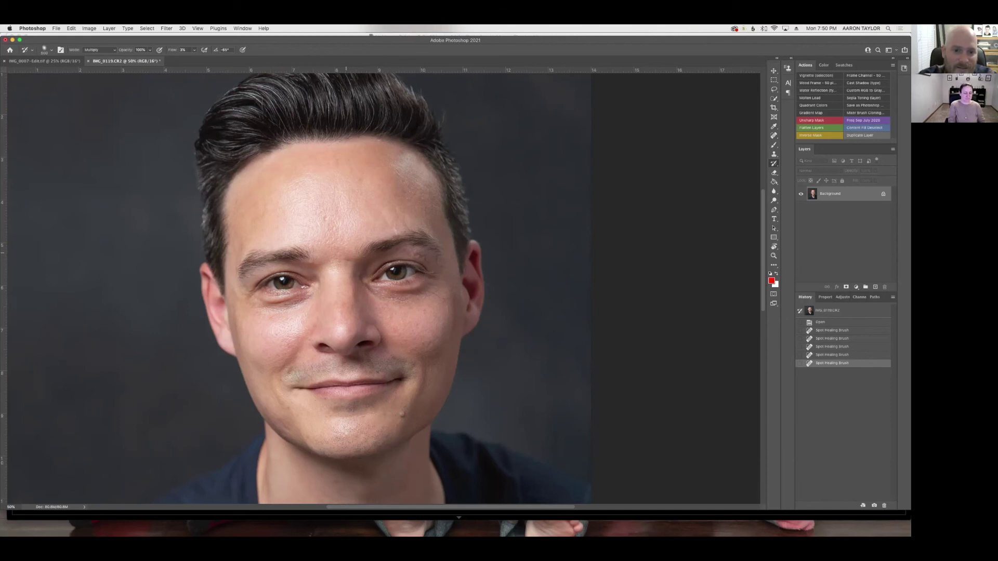
left_click(107, 50)
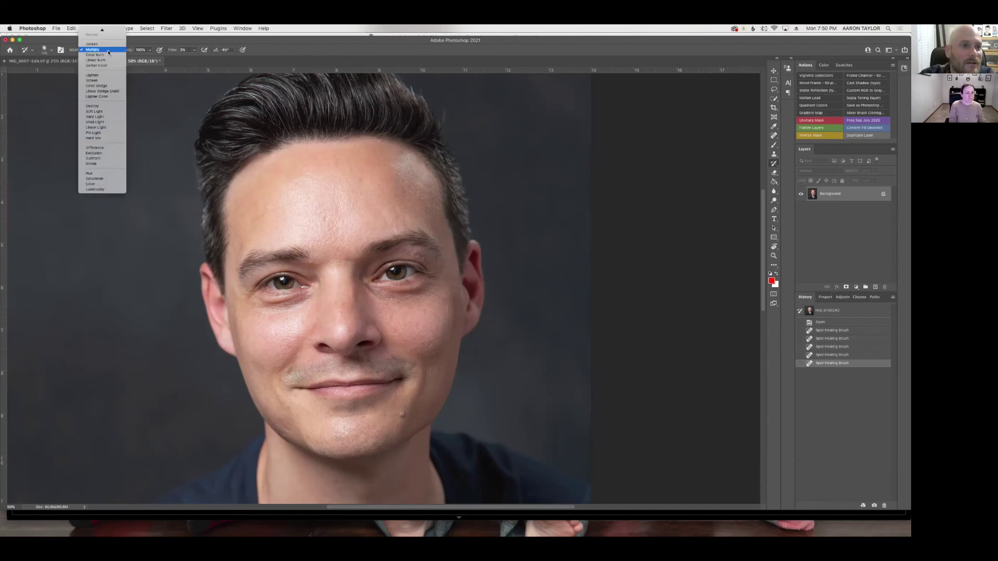
left_click(93, 80)
key("bracketright")
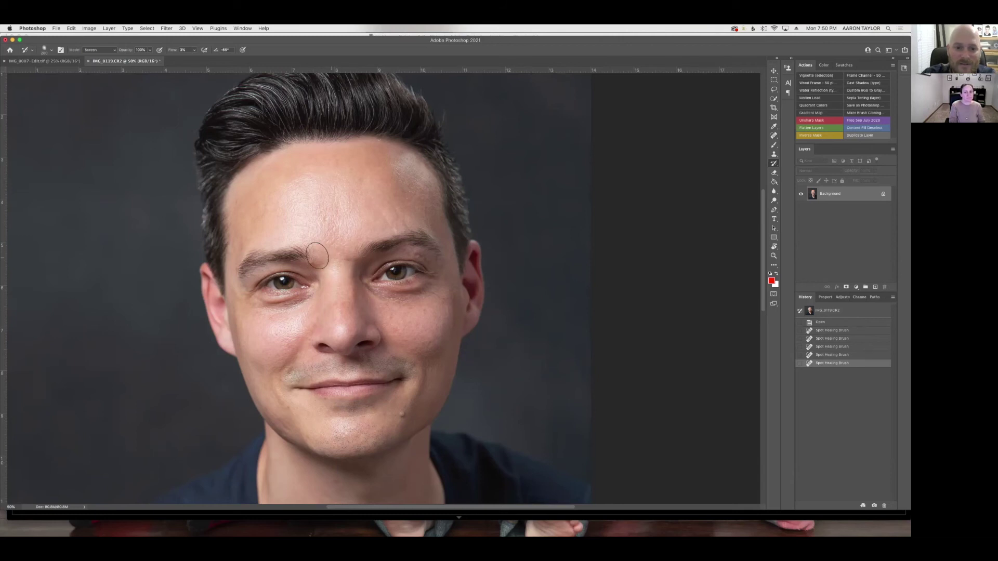
mouse_move(317, 253)
left_mouse_down()
mouse_move(344, 263)
mouse_move(304, 239)
left_mouse_up()
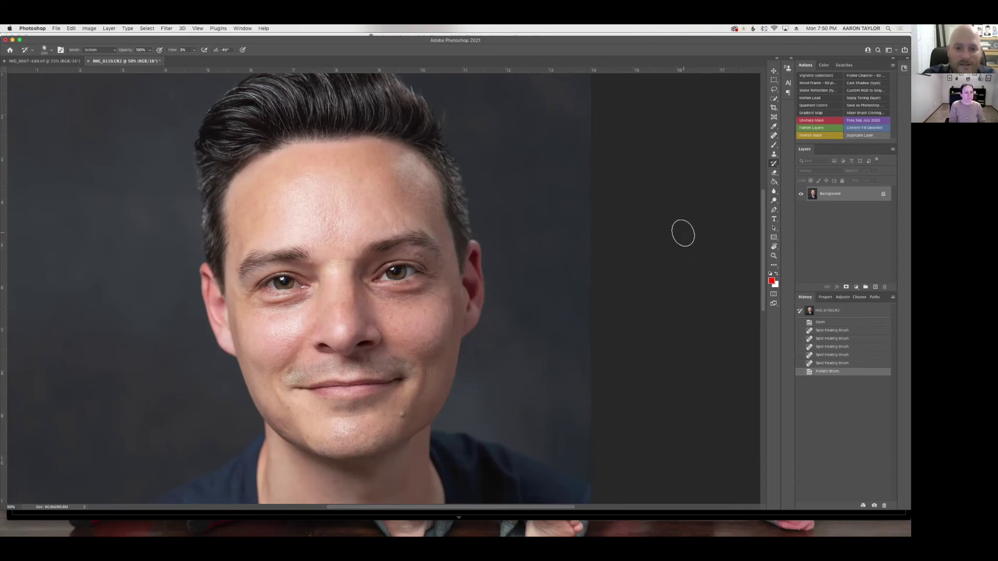
left_click_drag(328, 240, 320, 247)
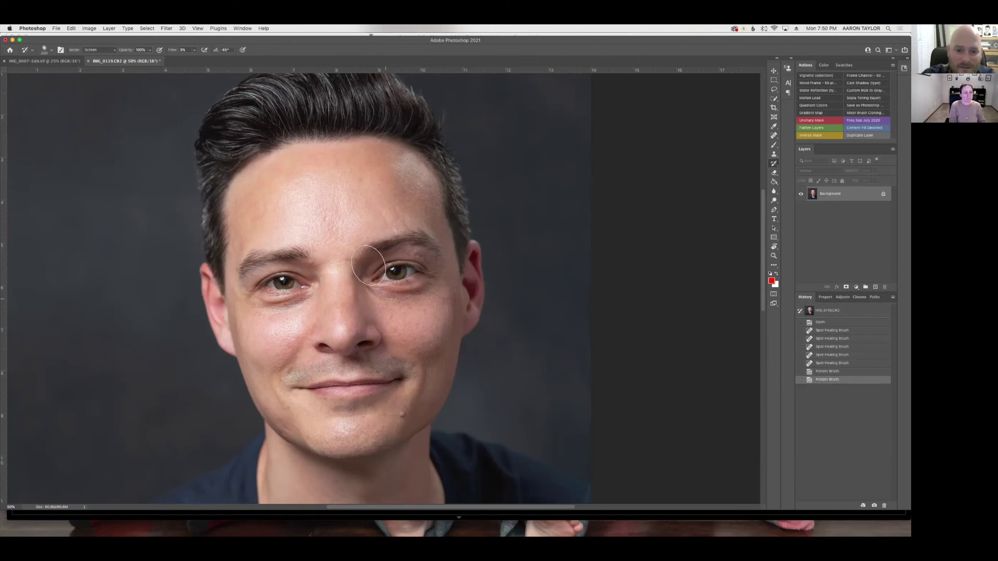
mouse_move(431, 267)
left_mouse_down()
mouse_move(406, 187)
mouse_move(373, 144)
left_mouse_up()
mouse_move(310, 272)
left_mouse_down()
mouse_move(290, 259)
mouse_move(315, 288)
mouse_move(261, 297)
left_mouse_up()
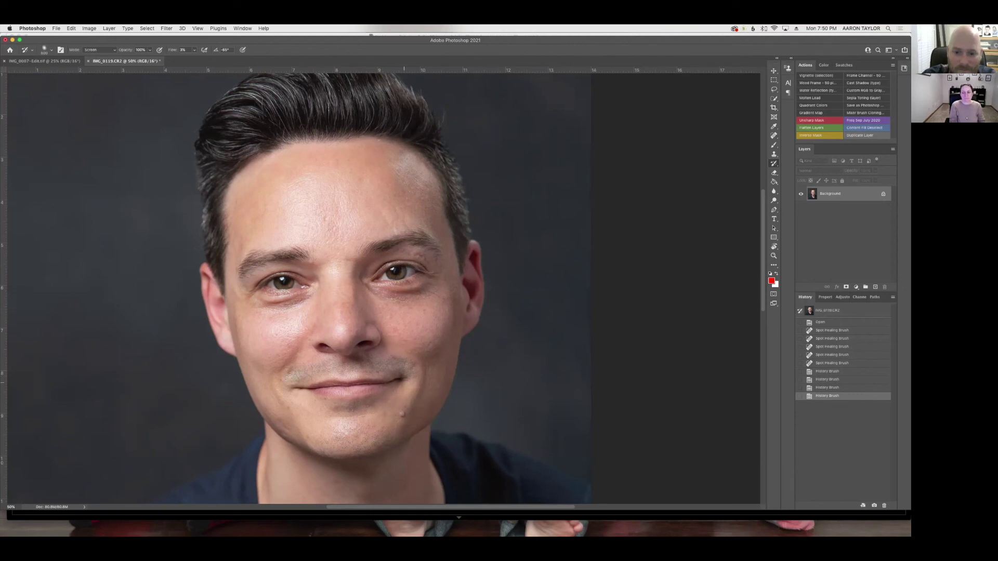
Lighten the shadows on the man's left cheek, beside his nose and at the left corner of his mouth, reducing the brush size for the small areas.
left_click_drag(396, 380, 400, 372)
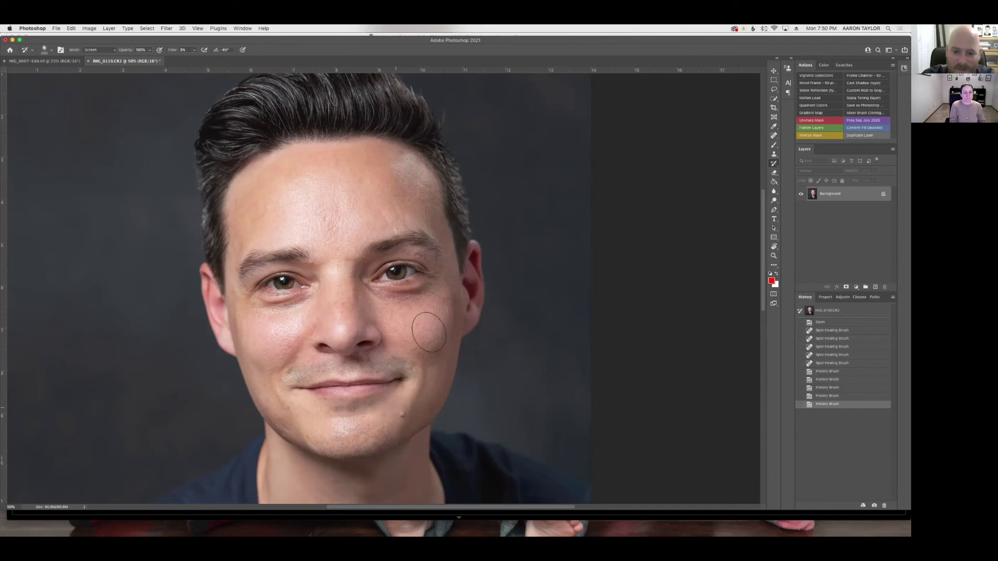
left_click_drag(436, 315, 449, 313)
mouse_move(372, 323)
left_mouse_down()
mouse_move(370, 331)
mouse_move(366, 312)
left_mouse_up()
key("[")
key("[")
key("[")
key("[")
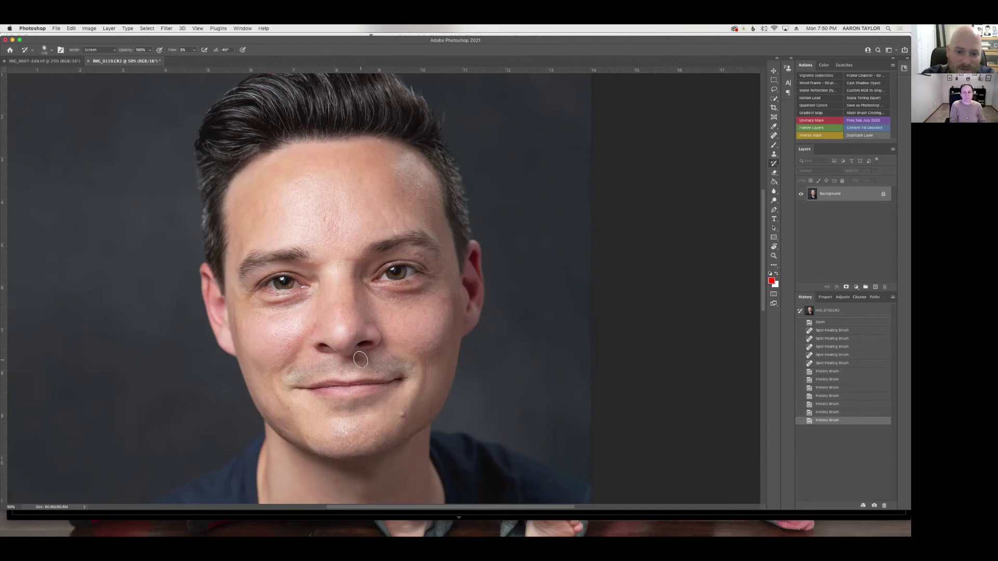
left_click_drag(401, 368, 403, 371)
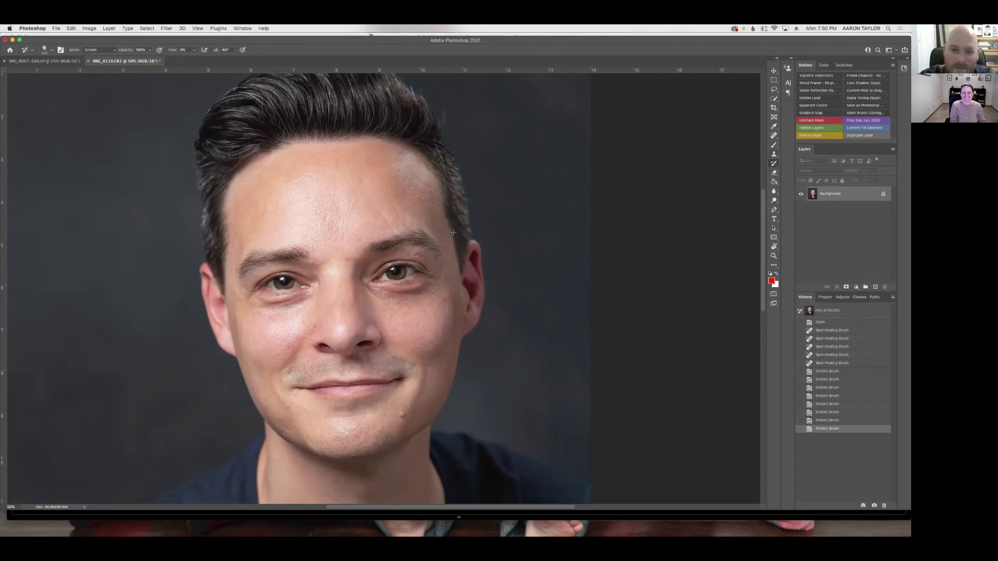
Lower the Clone Stamp's flow and clone lighter cheek skin over the shadow under the eye on the image's right side.
key("s")
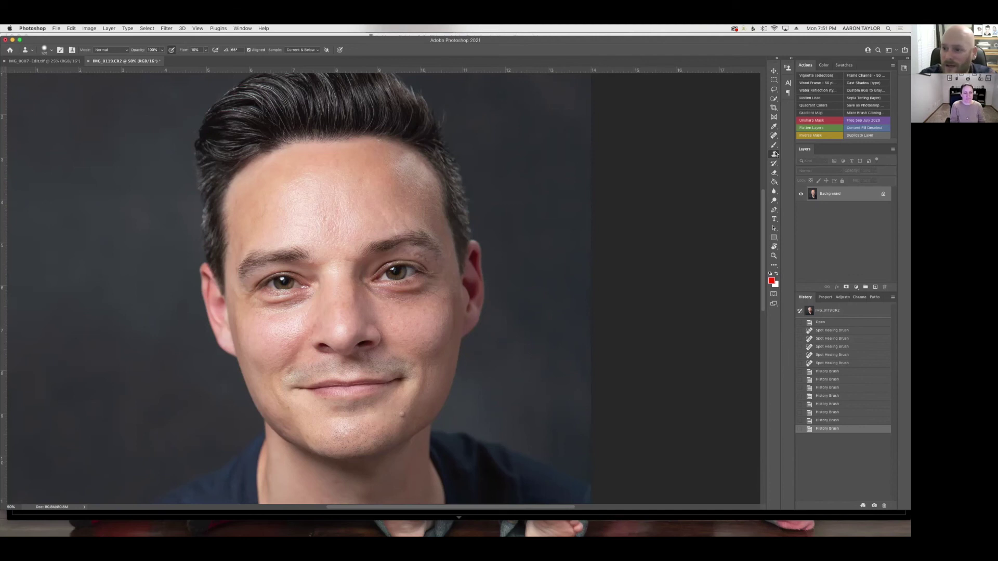
left_click(415, 322, "alt")
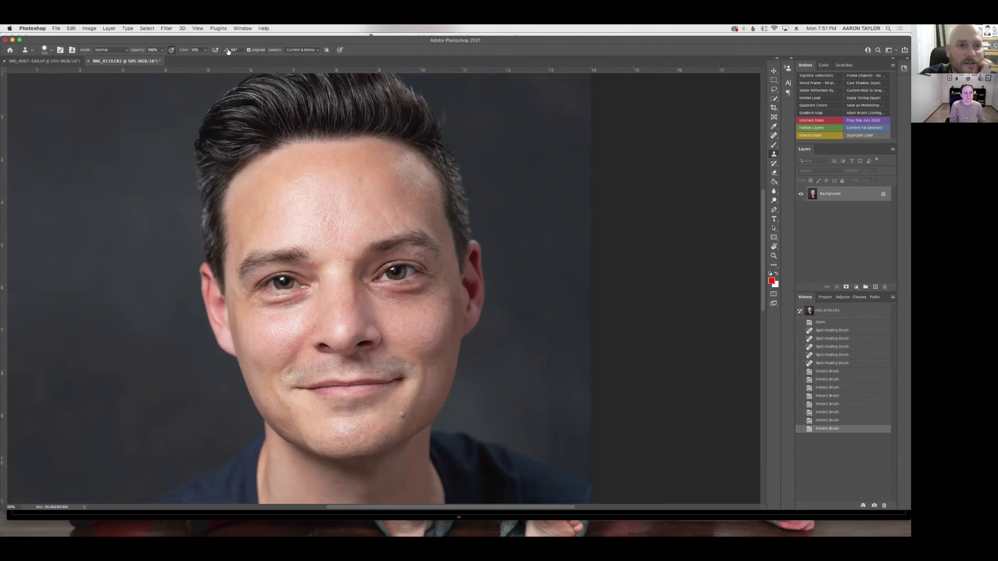
left_click(205, 50)
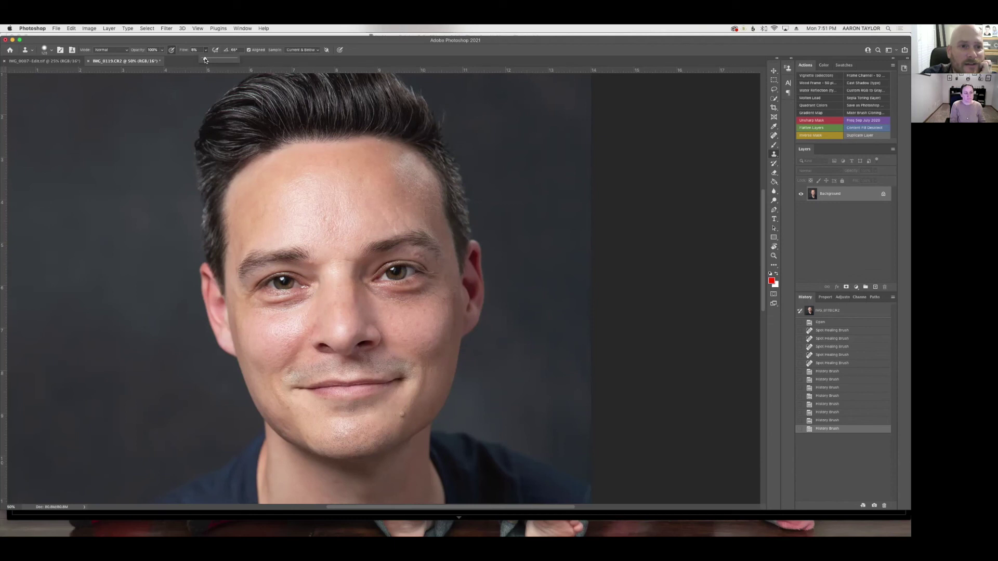
left_click_drag(205, 62, 204, 61)
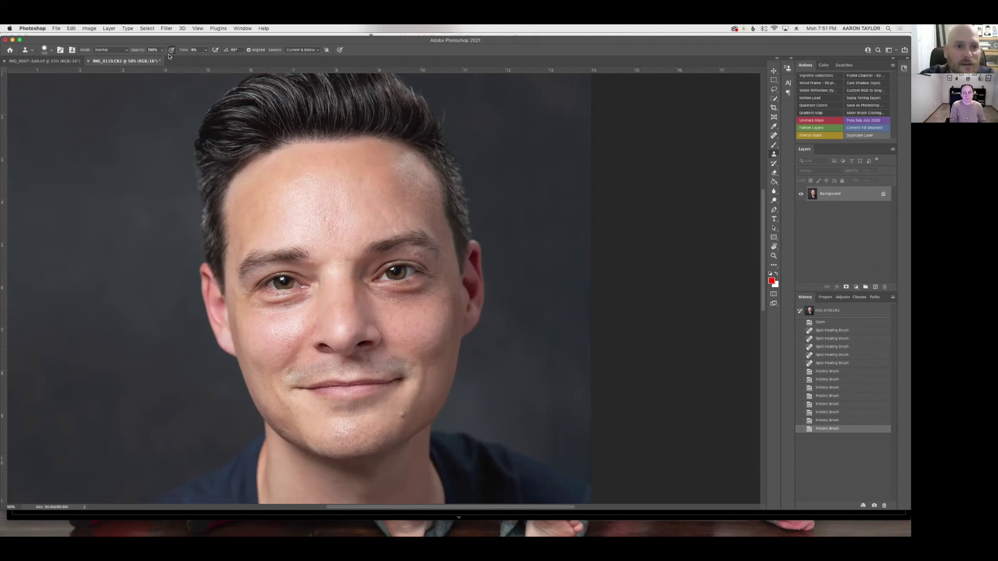
left_click(404, 320, "alt")
mouse_move(404, 302)
left_mouse_down()
mouse_move(417, 295)
mouse_move(380, 295)
mouse_move(430, 286)
mouse_move(398, 308)
mouse_move(368, 288)
mouse_move(386, 298)
left_mouse_up()
Soften the shadow under the eye on the image's left side with a smaller Clone Stamp, sampling skin from the cheek below.
key("bracketleft")
key("bracketleft")
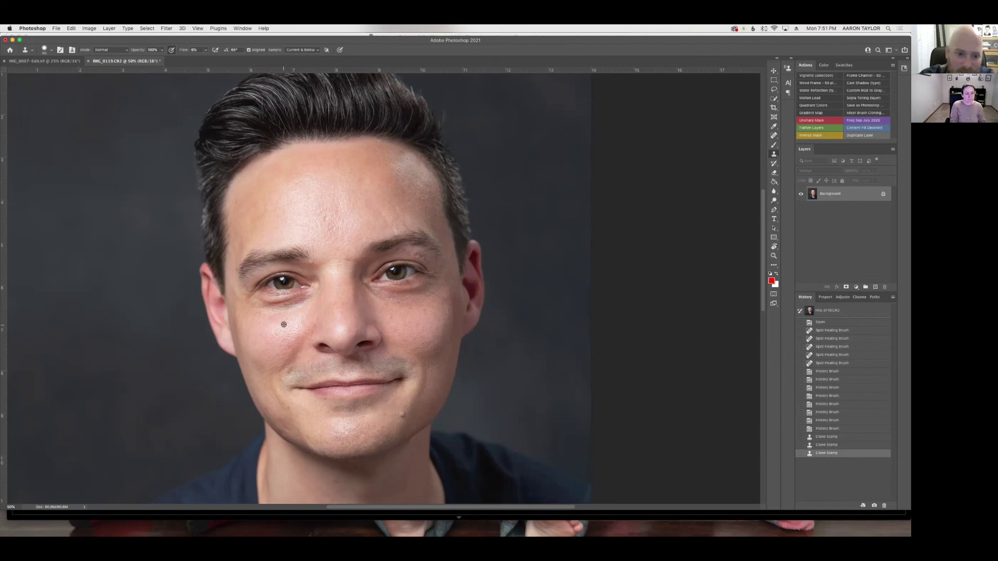
left_click(286, 326, "alt")
mouse_move(301, 302)
left_mouse_down()
mouse_move(276, 312)
mouse_move(264, 304)
mouse_move(314, 295)
mouse_move(289, 307)
left_mouse_up()
left_click(266, 321, "alt")
left_click(266, 326, "alt")
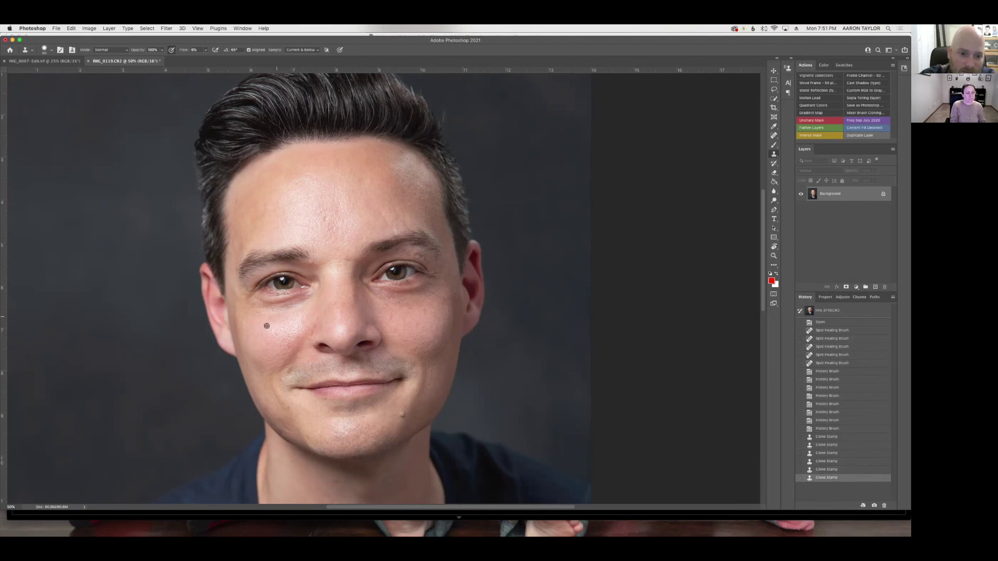
left_click(281, 303)
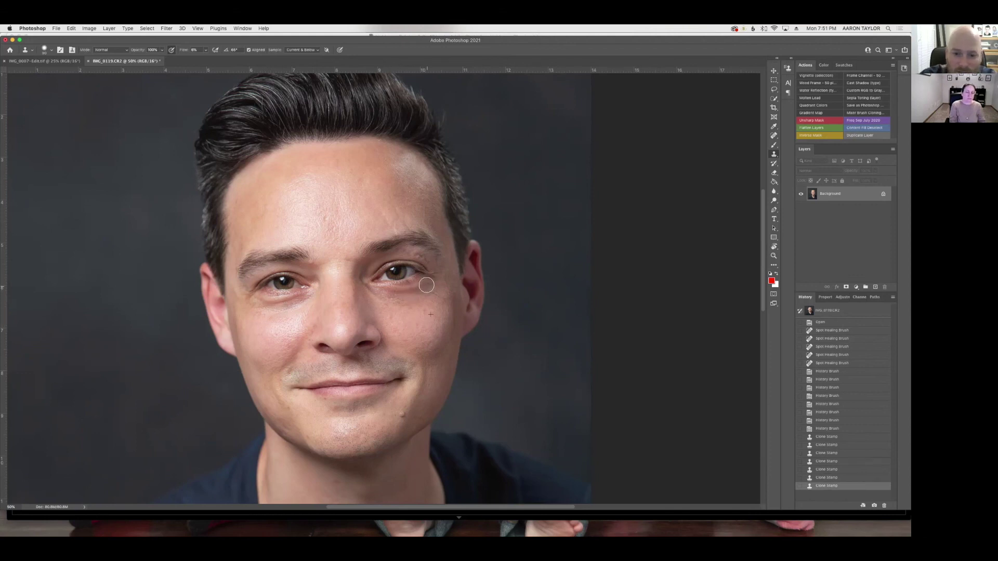
Clone more cheek skin under the eye on the image's right side, and compare the result with the state before cloning.
left_click(399, 295)
left_click(382, 293)
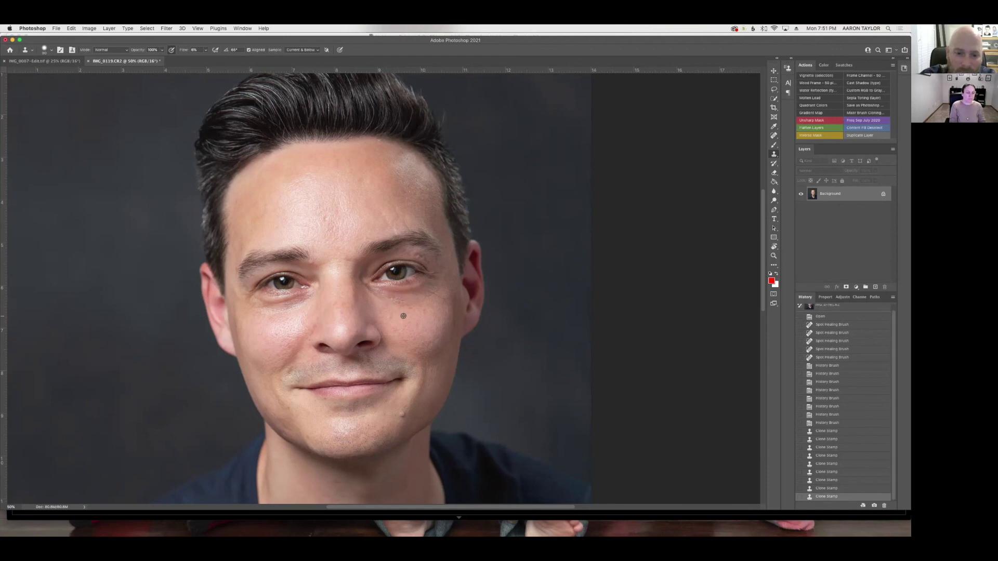
left_click(375, 294)
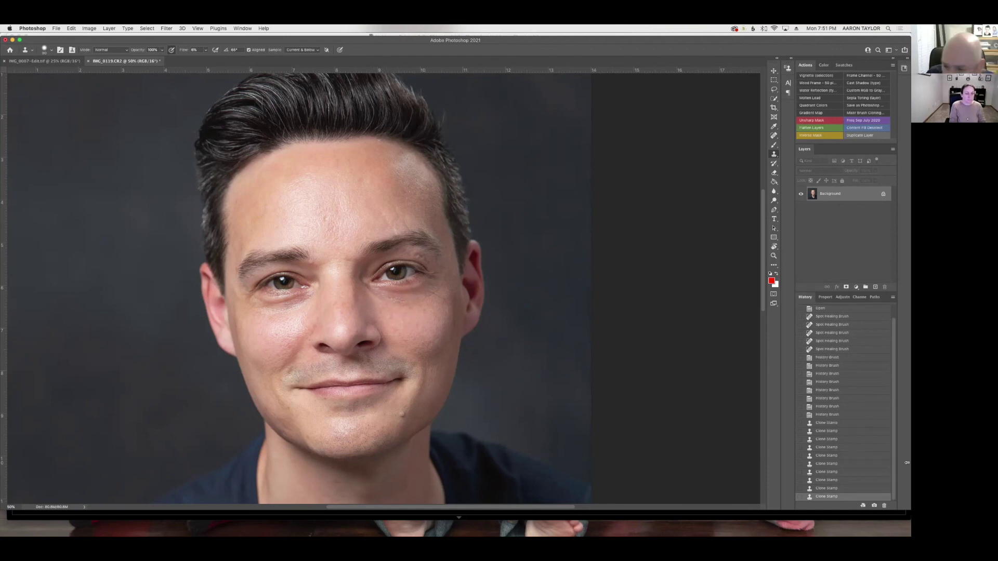
left_click(851, 415)
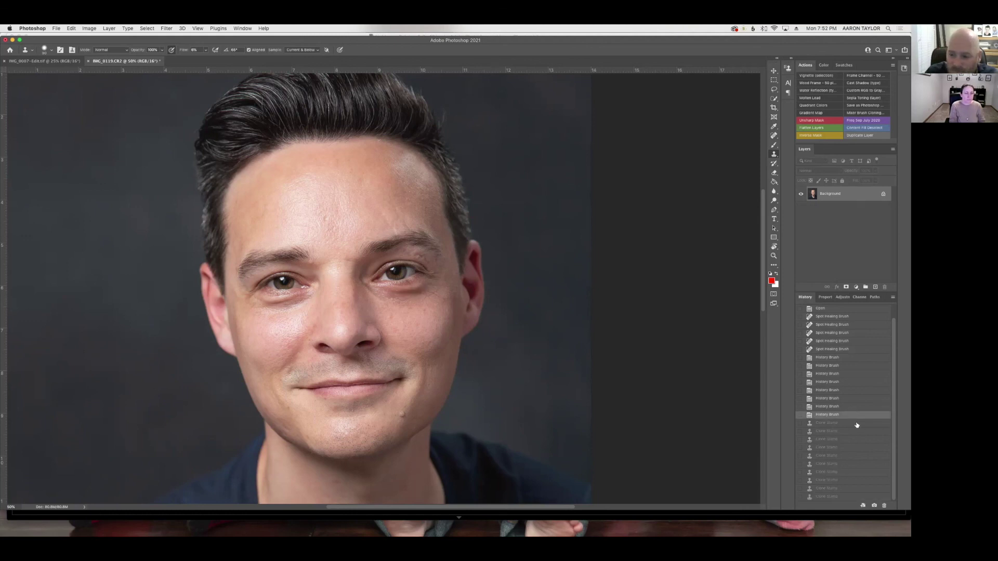
left_click(846, 497)
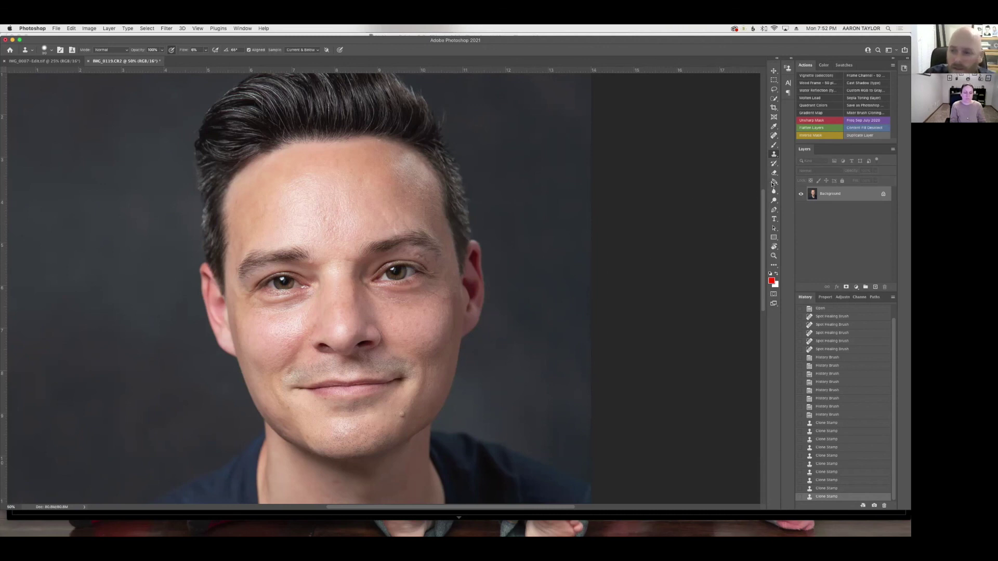
Brighten both of the man's eyes with a small History Brush in Screen mode.
left_click(773, 164)
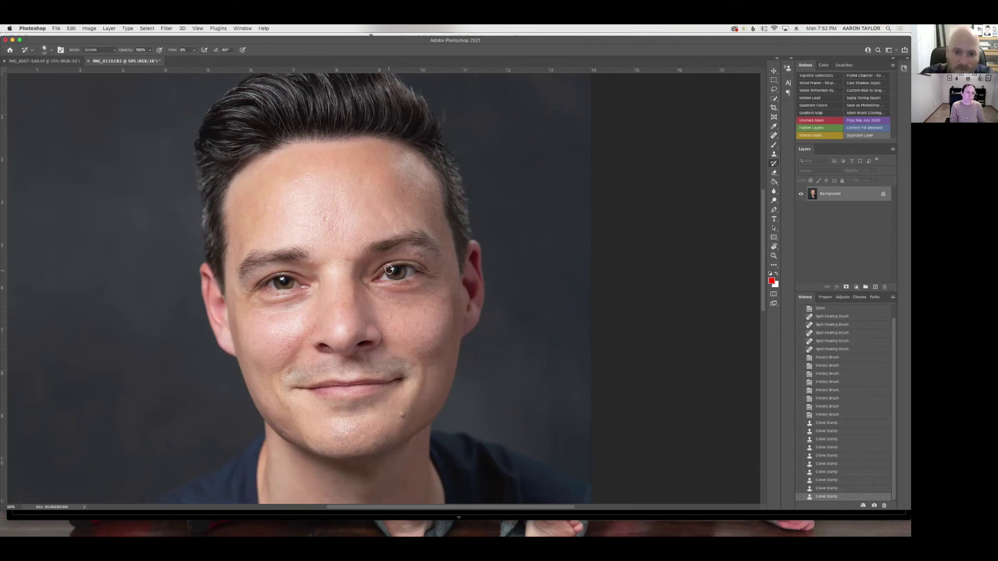
mouse_move(382, 271)
left_mouse_down()
mouse_move(435, 276)
mouse_move(396, 281)
left_mouse_up()
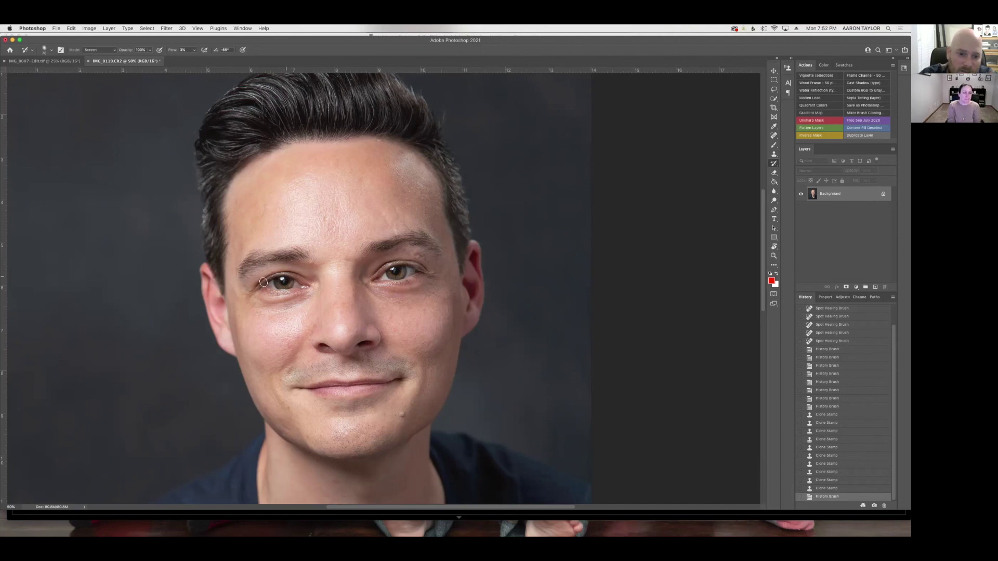
left_click_drag(290, 279, 305, 280)
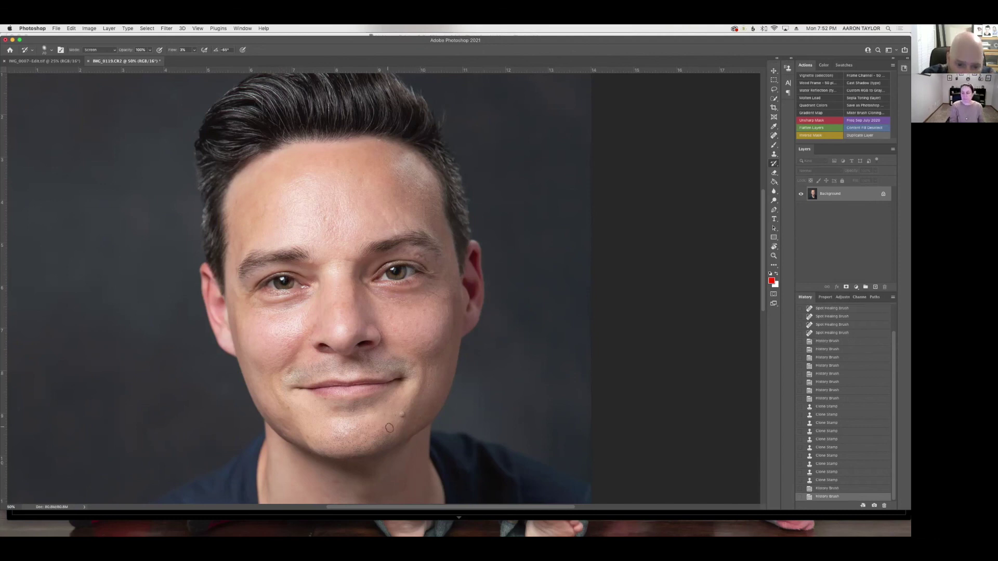
Darken the skin along the shirt's V-neckline with a larger History Brush in Multiply mode, and compare with the last Clone Stamp state.
key("super+minus")
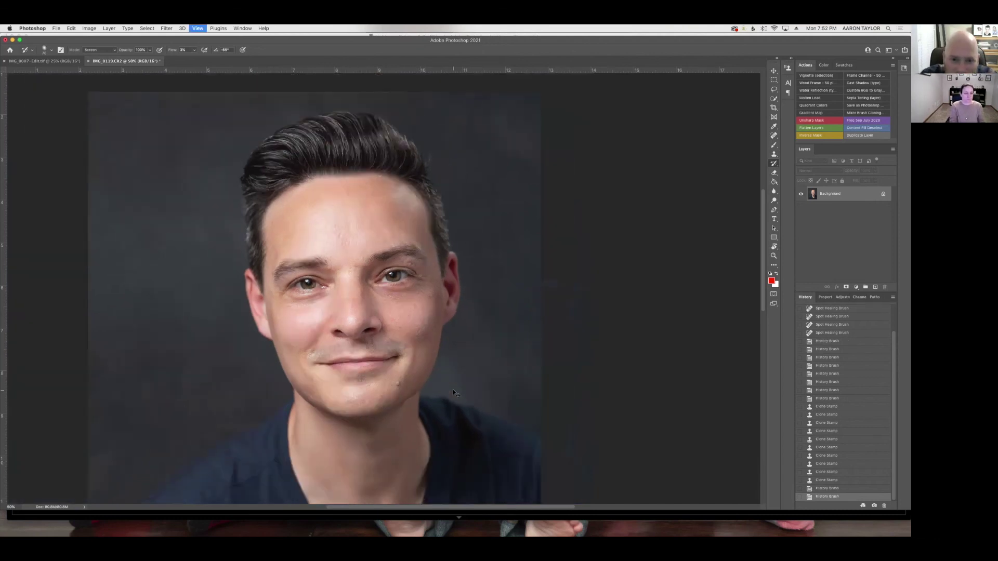
key("super+minus")
key("super+minus")
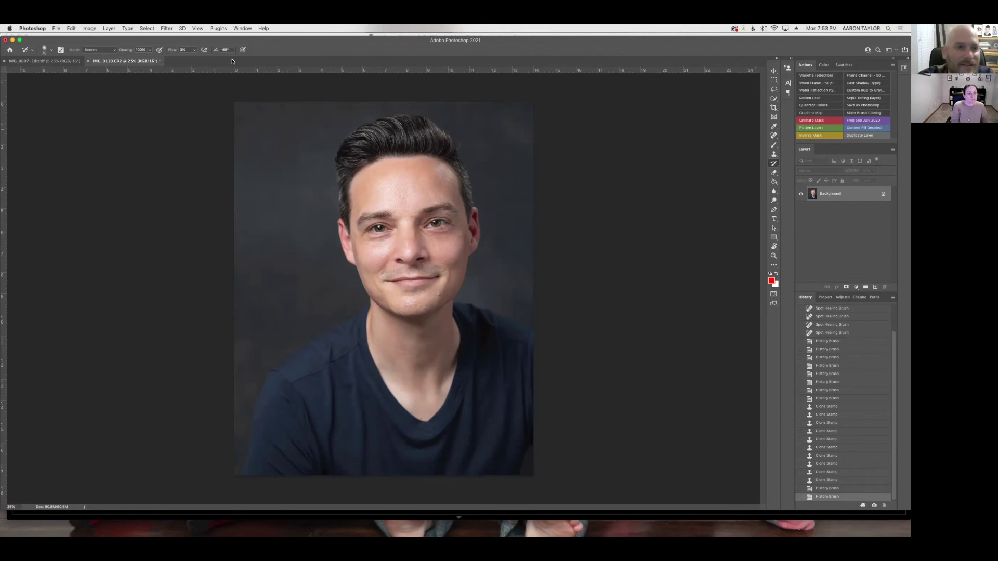
left_click(95, 51)
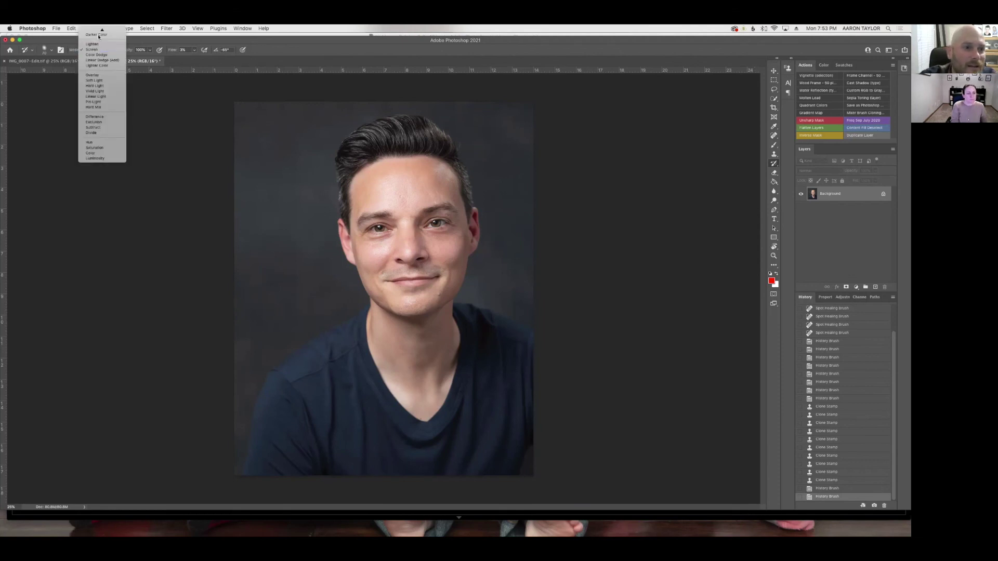
left_click(96, 57)
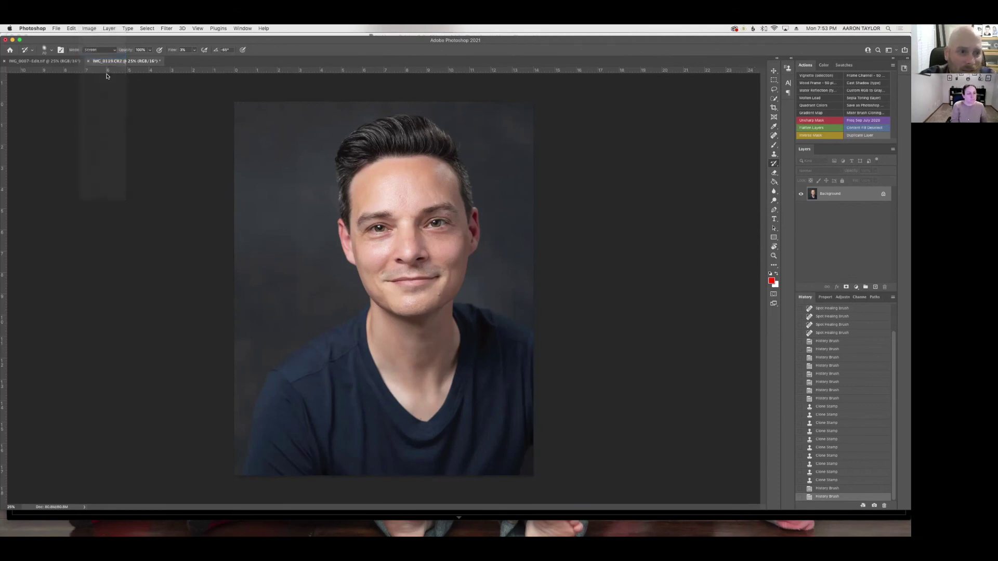
key("bracketright")
key("bracketright")
key("bracketright")
mouse_move(421, 408)
left_mouse_down()
mouse_move(376, 332)
mouse_move(410, 393)
mouse_move(391, 383)
left_mouse_up()
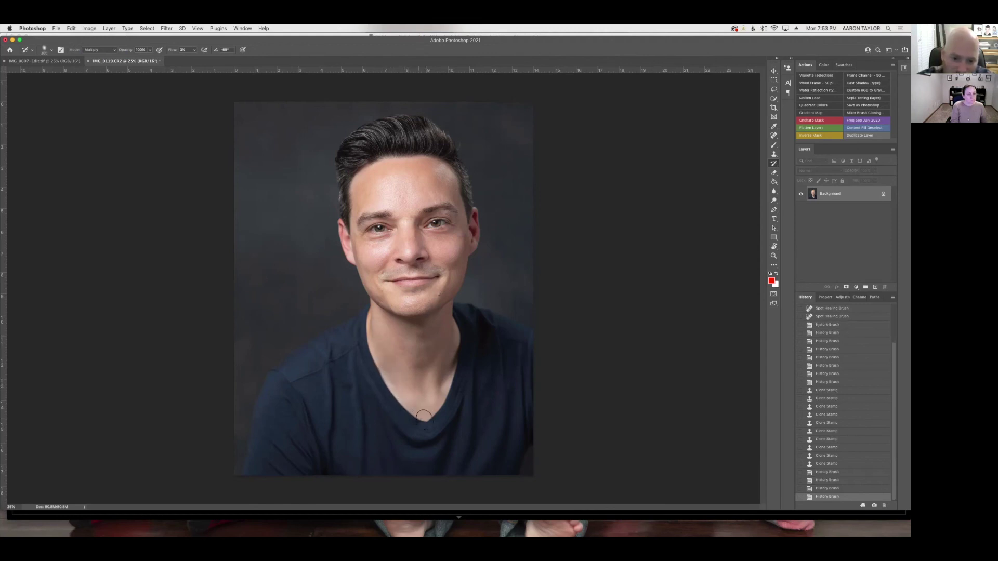
mouse_move(424, 411)
left_mouse_down()
mouse_move(380, 365)
mouse_move(367, 322)
mouse_move(370, 334)
left_mouse_up()
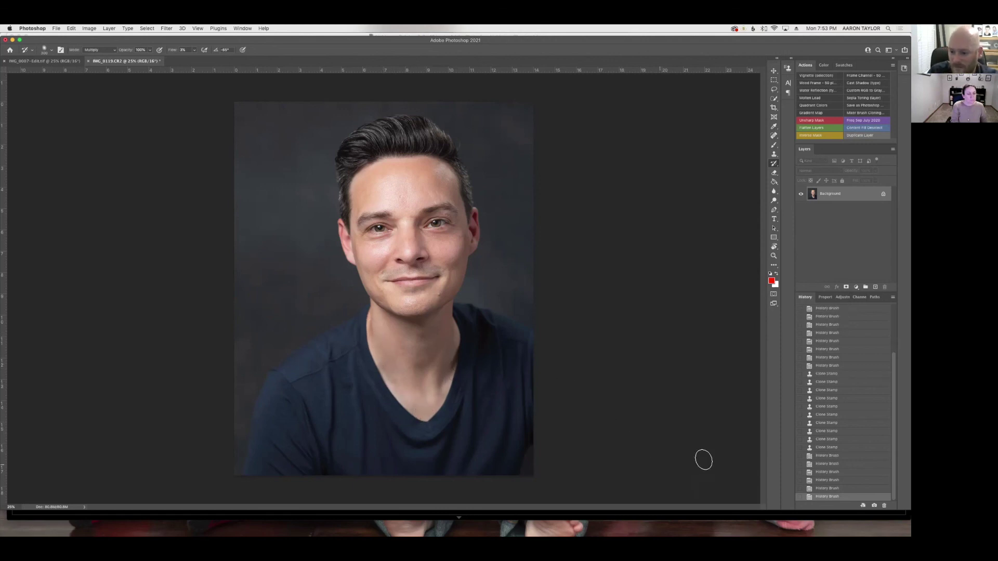
left_click(826, 447)
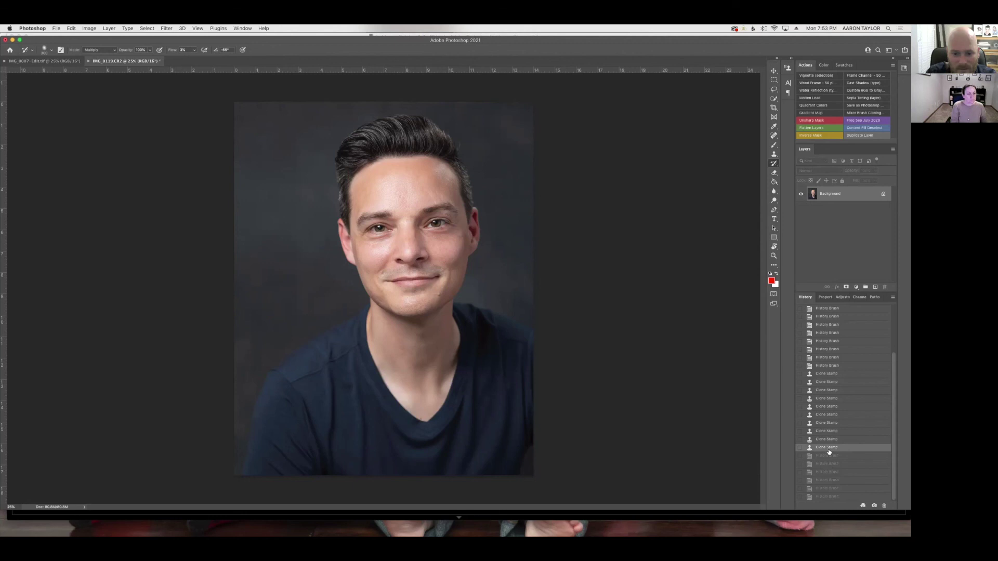
left_click(825, 497)
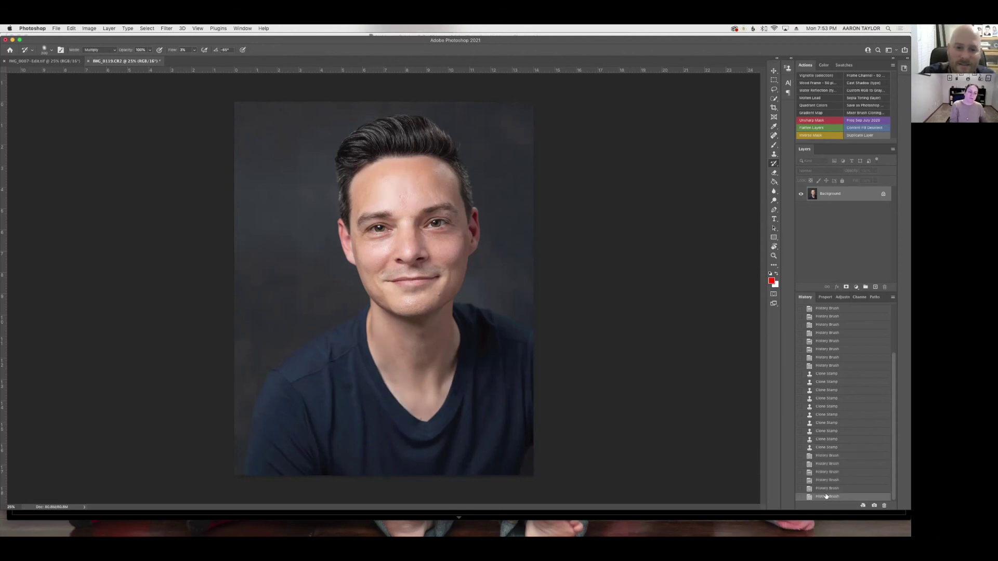
Darken the ear and cheek on the image's left side and the forehead's upper corner near the hairline with a smaller Multiply History Brush.
key("bracketleft")
key("bracketleft")
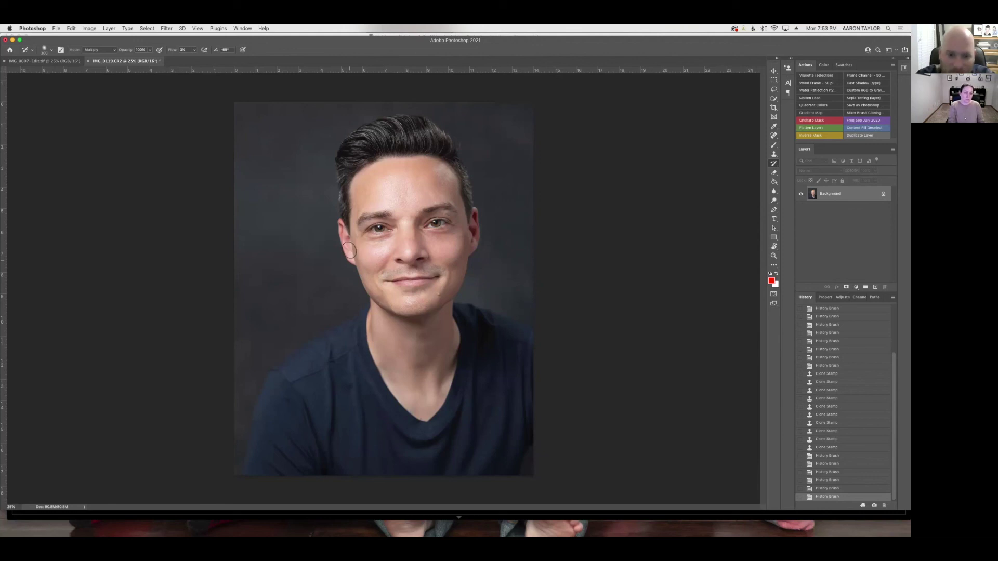
left_click_drag(344, 232, 356, 262)
left_click_drag(462, 175, 445, 165)
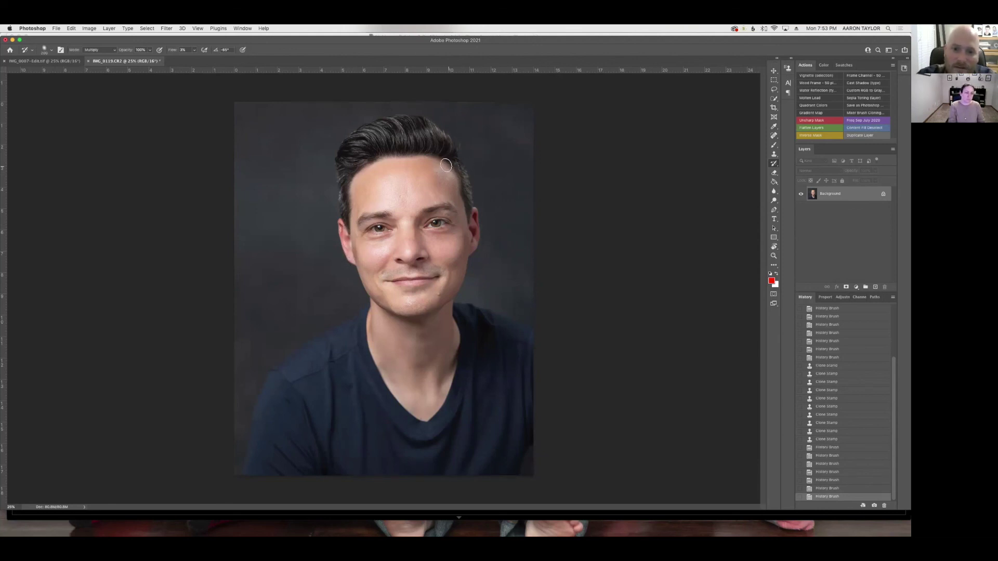
left_click_drag(387, 250, 384, 249)
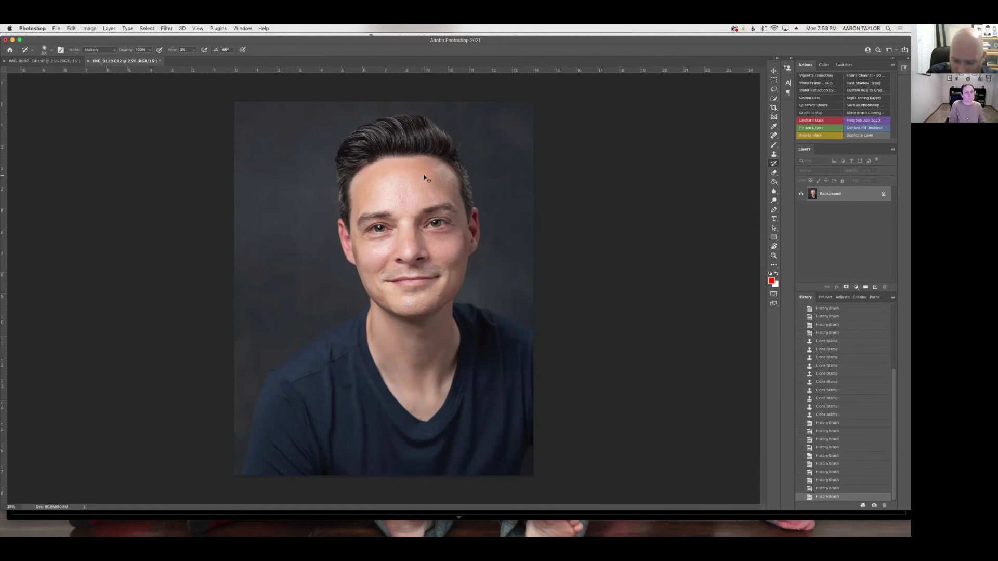
Even out the forehead highlights with the Clone Stamp using sampled forehead skin, and step back past the last two strokes.
key("super+equal")
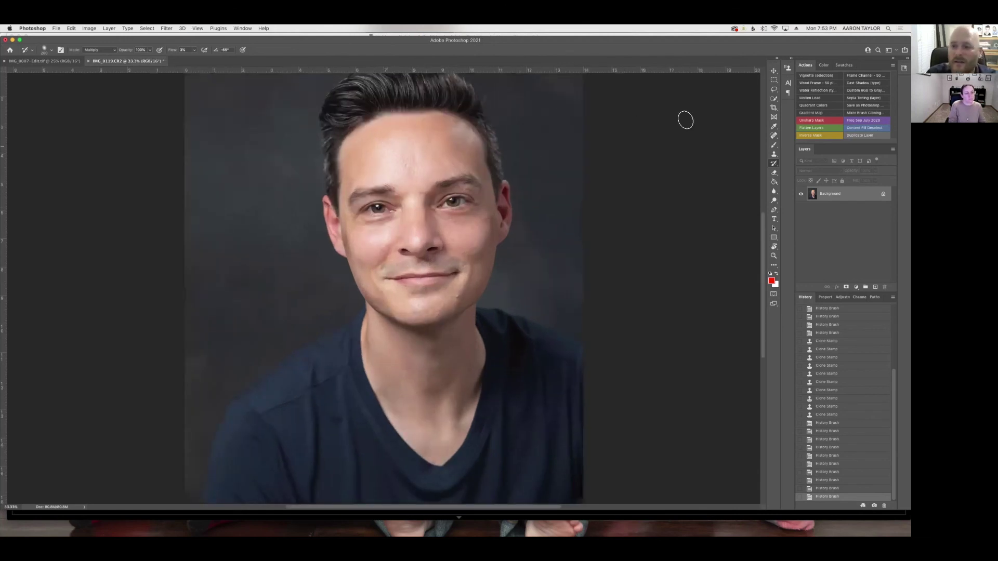
left_click(773, 154)
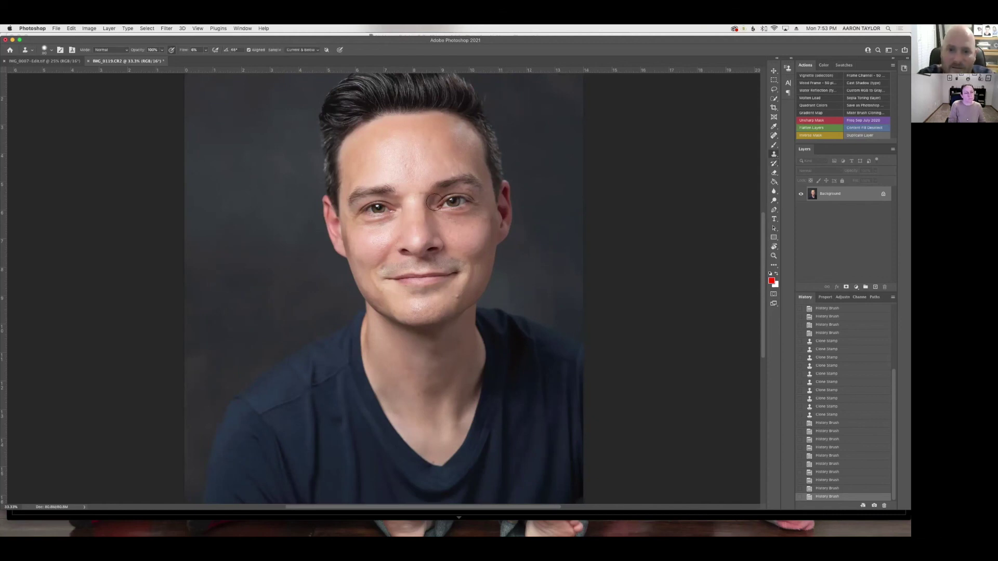
left_click(441, 156, "alt")
mouse_move(404, 156)
left_mouse_down()
mouse_move(390, 160)
mouse_move(394, 149)
mouse_move(383, 162)
mouse_move(383, 147)
mouse_move(408, 162)
mouse_move(397, 143)
left_mouse_up()
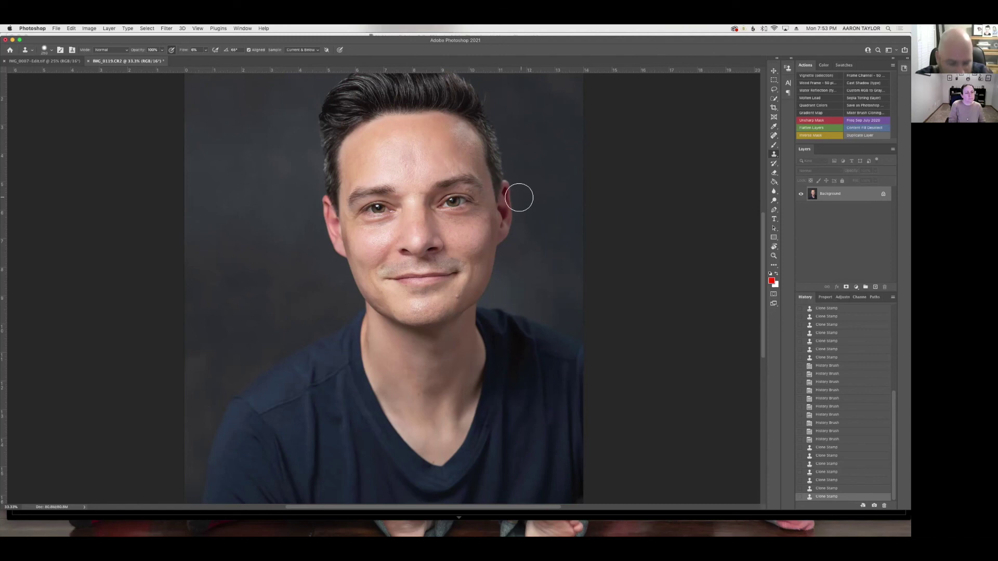
key("super+z")
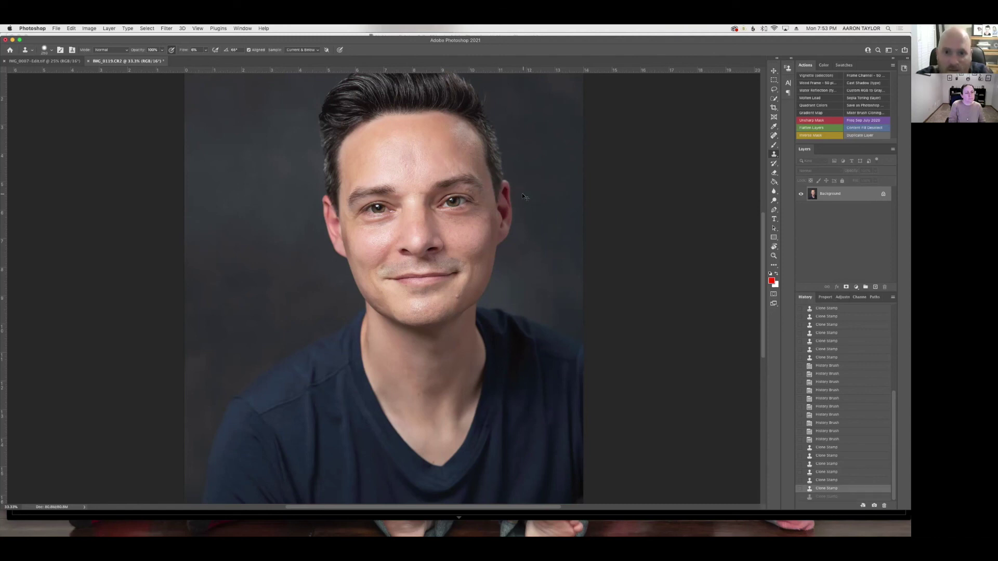
left_click(826, 480)
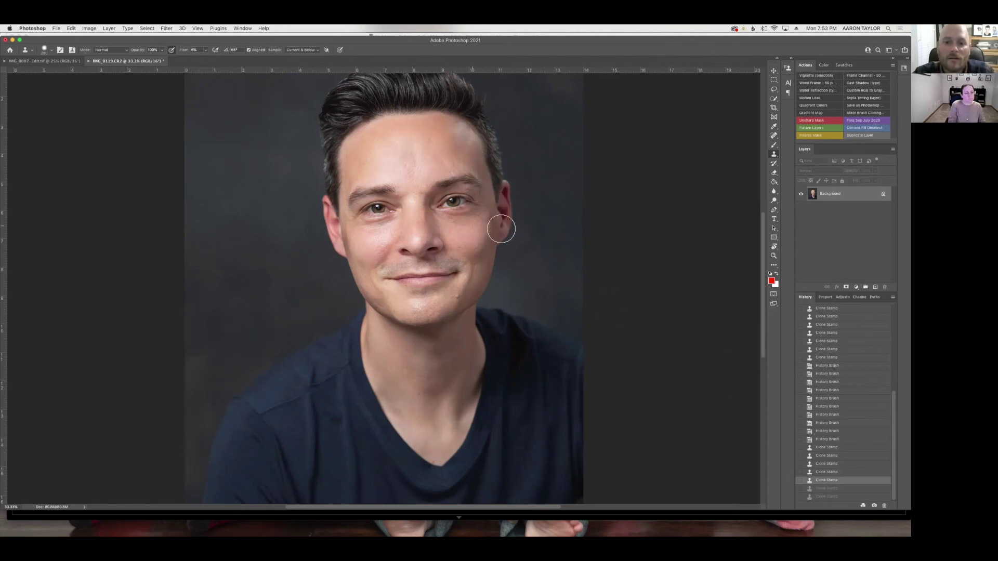